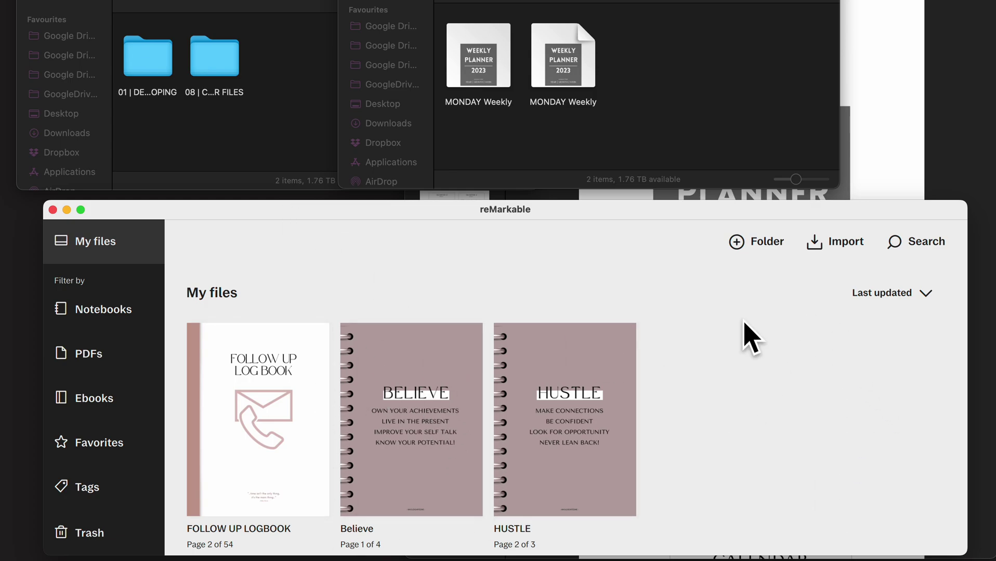
Open FOLLOW UP LOGBOOK, scroll through its page thumbnails, then return to My files.
{"action": "left_click", "coordinate": [263, 416]}
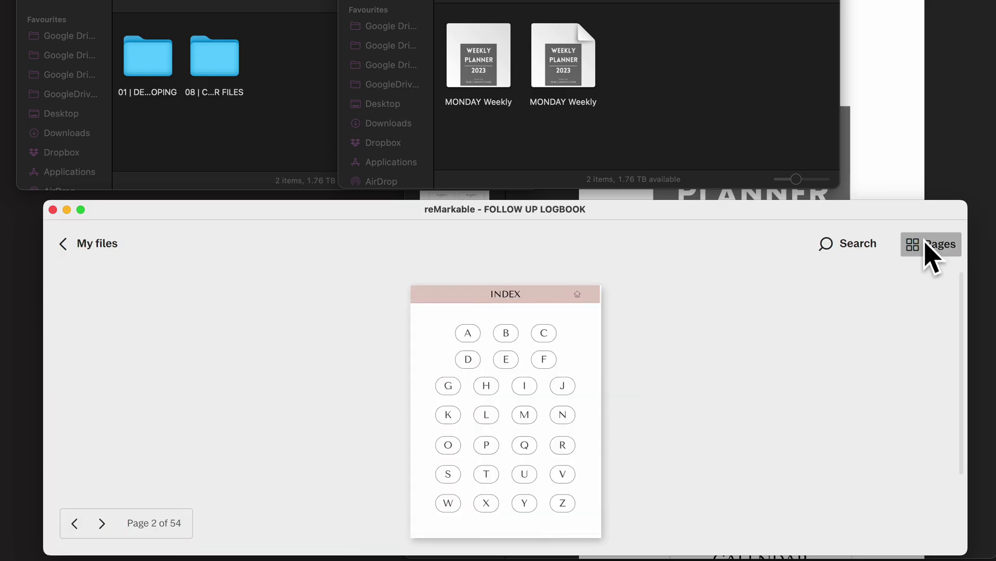
{"action": "left_click", "coordinate": [929, 253]}
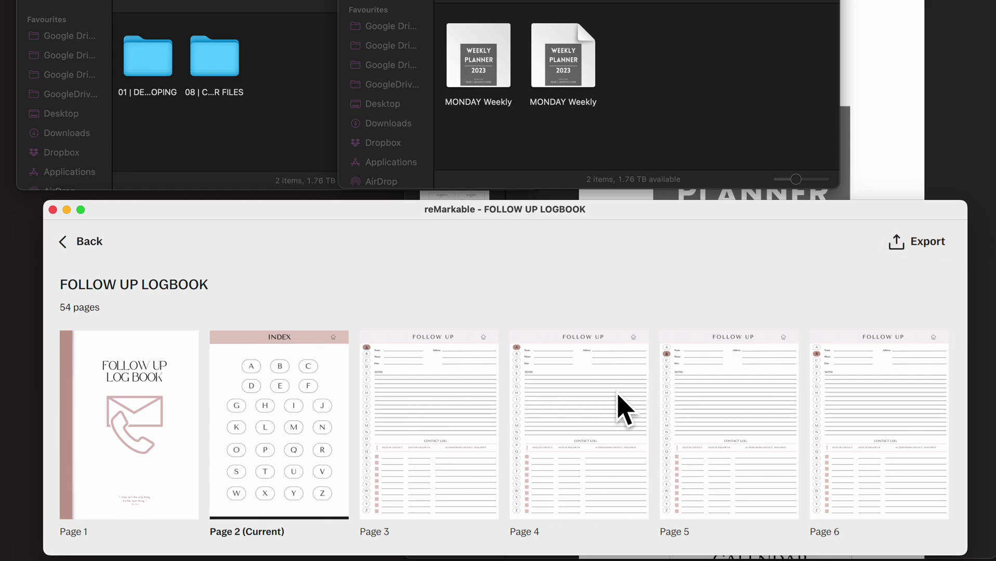
{"action": "scroll", "coordinate": [632, 401], "scroll_direction": "down", "scroll_amount": 20}
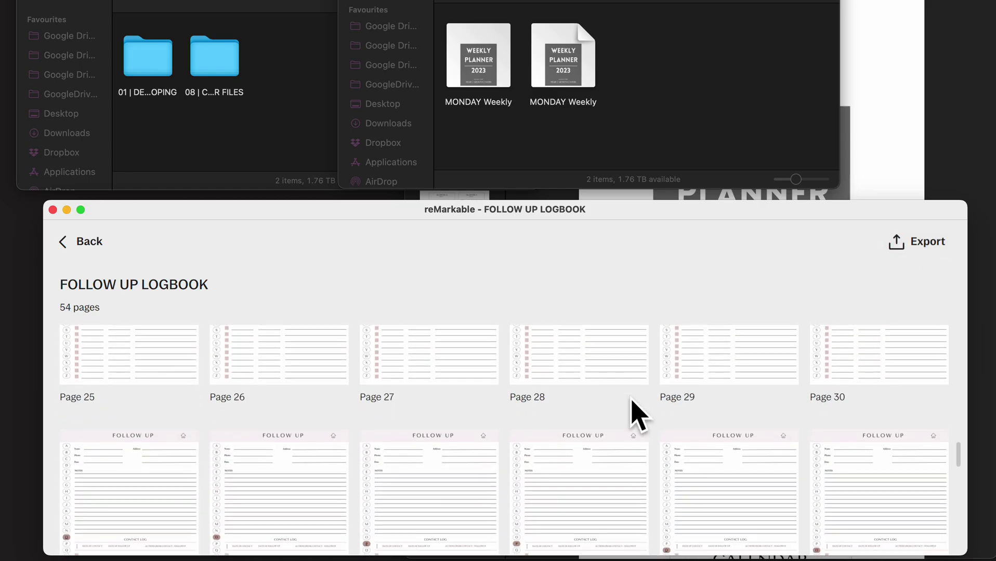
{"action": "scroll", "coordinate": [631, 411], "scroll_direction": "down", "scroll_amount": 3}
{"action": "scroll", "coordinate": [631, 411], "scroll_direction": "up", "scroll_amount": 20}
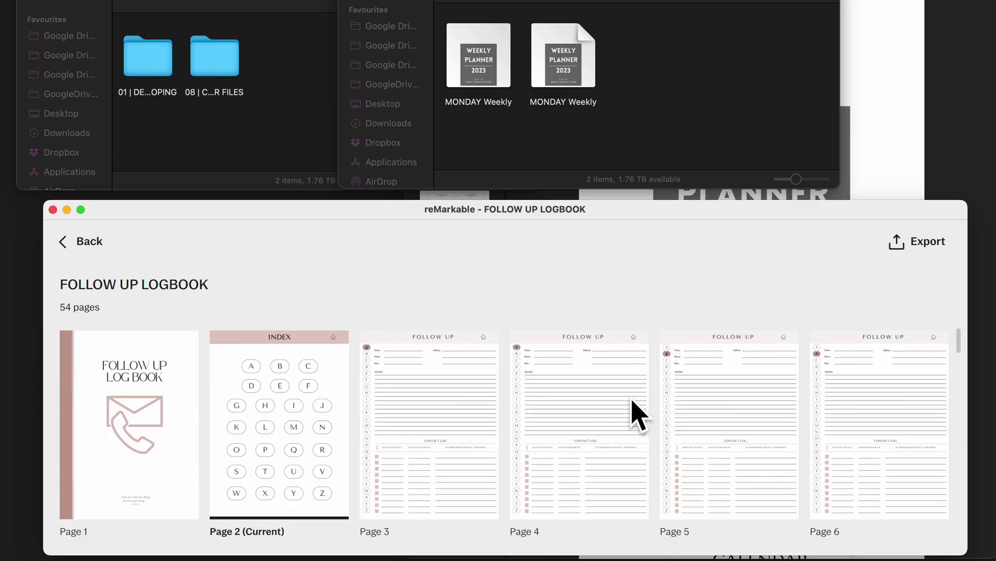
{"action": "left_click", "coordinate": [92, 245]}
{"action": "left_click", "coordinate": [94, 251]}
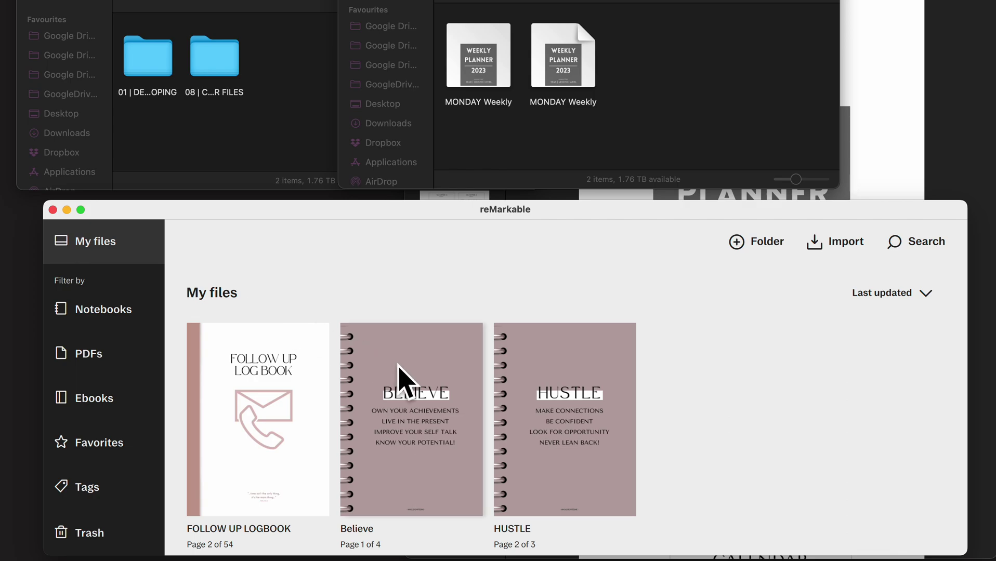
Open WORK › WHOLEHEARTED ME › 2 PLANNERS, then open the MONDAY Weekly PDF from Finder.
{"action": "left_click", "coordinate": [382, 338]}
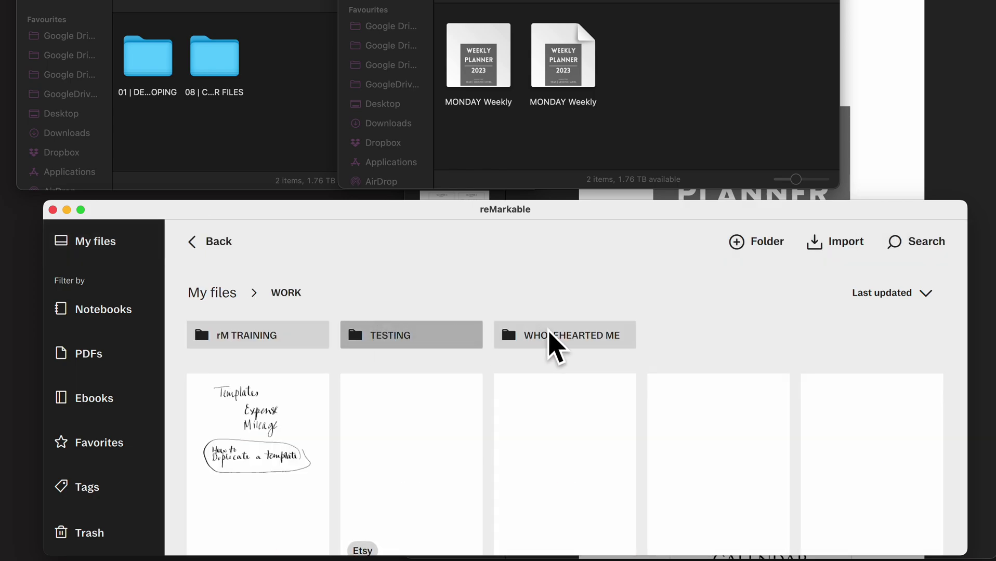
{"action": "left_click", "coordinate": [554, 344]}
{"action": "left_click", "coordinate": [404, 342]}
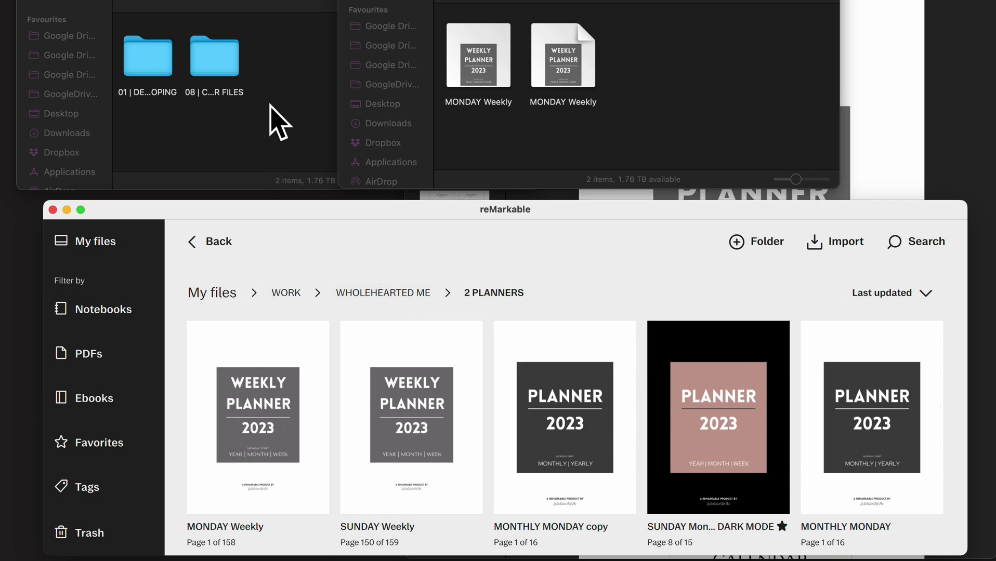
{"action": "left_click", "coordinate": [675, 76]}
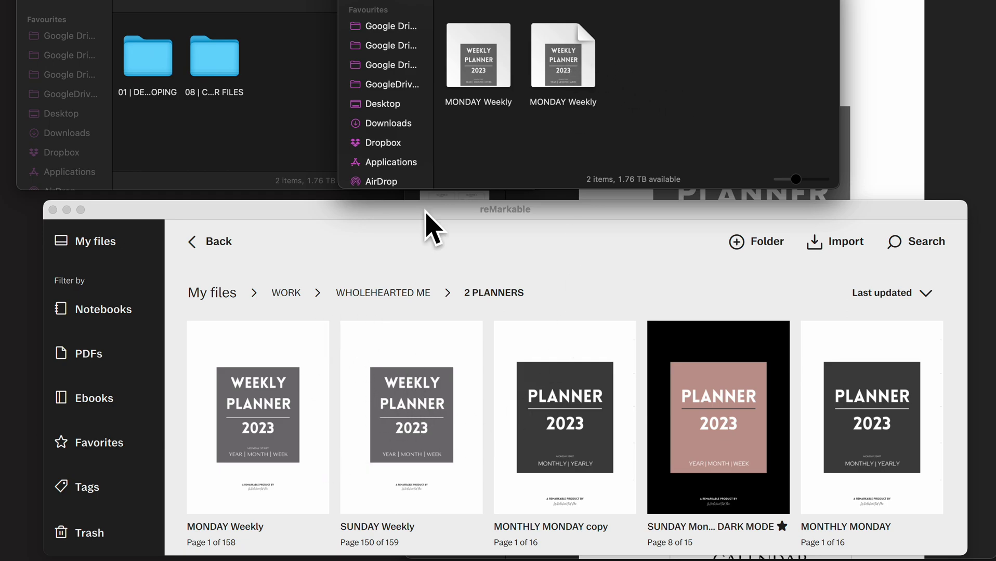
{"action": "double_click", "coordinate": [589, 62]}
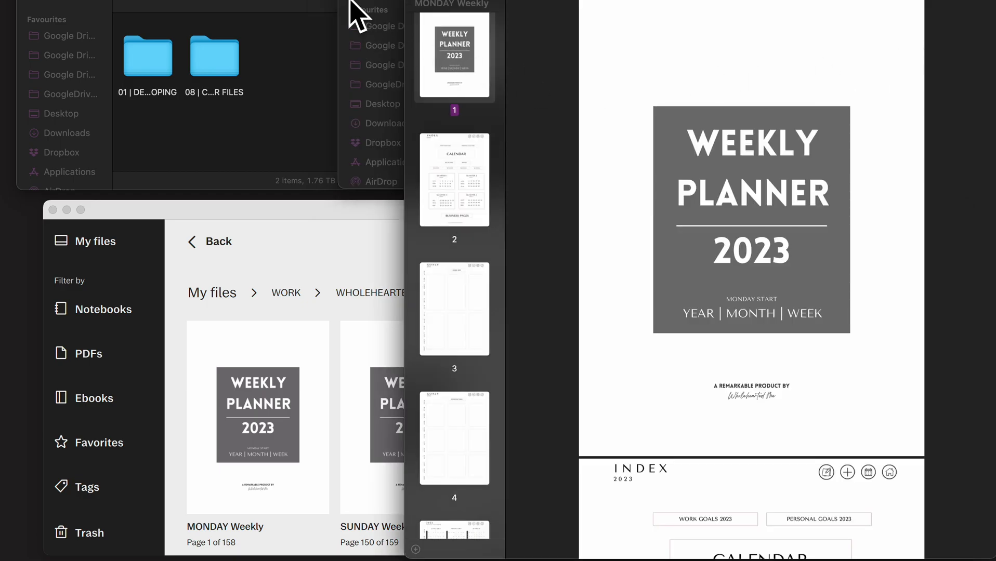
Bring the MONDAY Weekly PDF window forward and lower it so its title shows.
{"action": "left_click", "coordinate": [344, 11]}
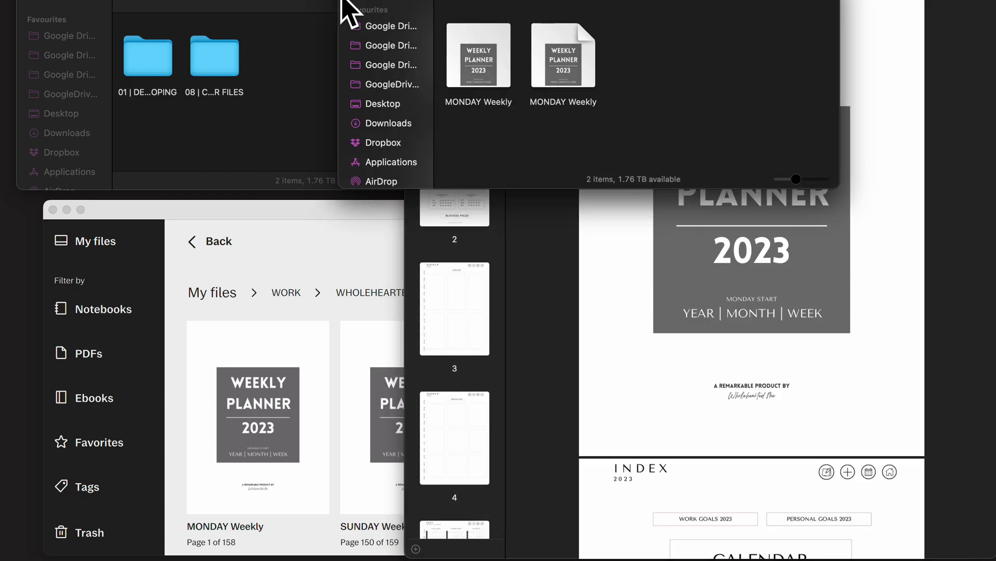
{"action": "left_click", "coordinate": [901, 104]}
{"action": "scroll", "coordinate": [759, 266], "scroll_direction": "up", "scroll_amount": 1}
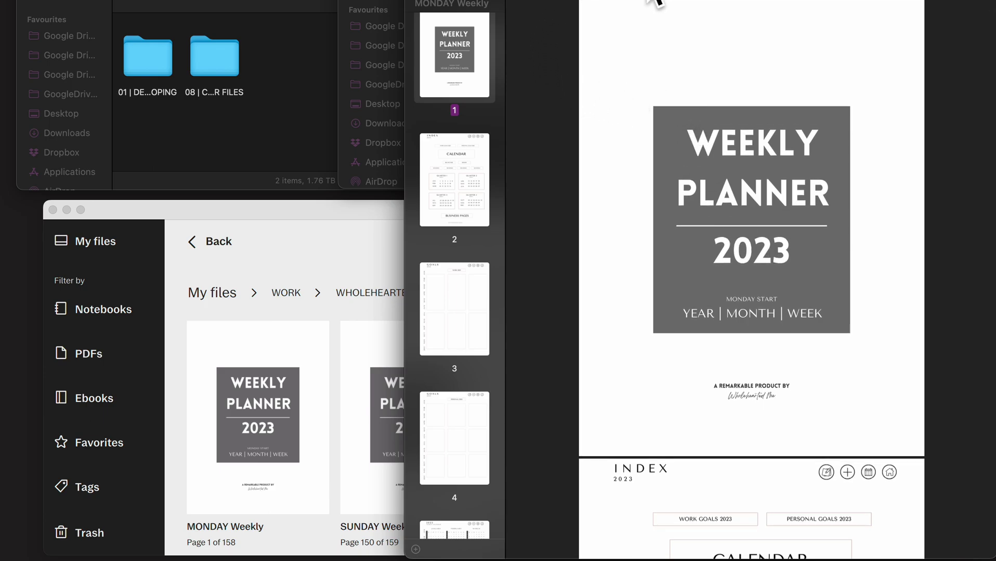
{"action": "left_click_drag", "start_coordinate": [649, 1], "coordinate": [664, 22]}
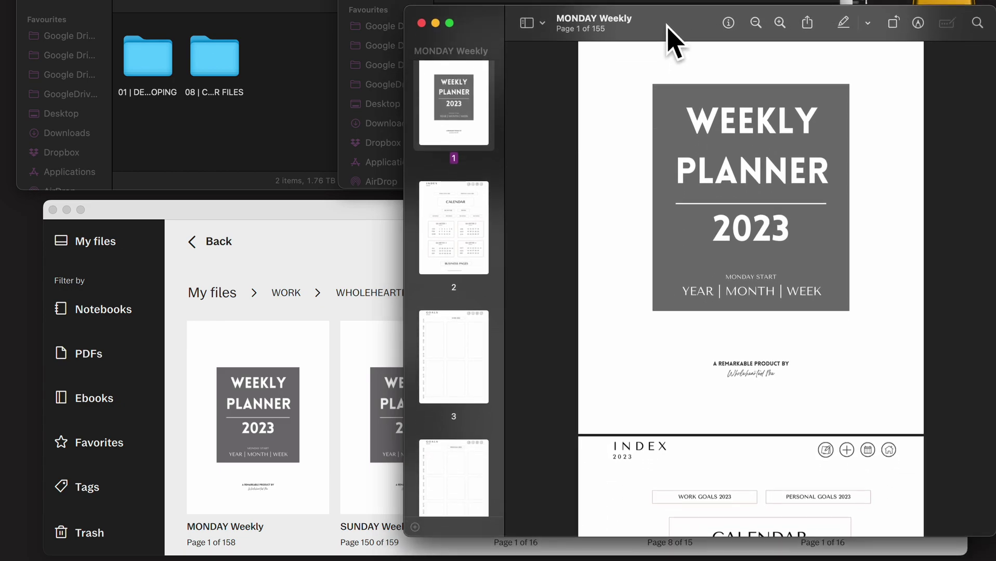
{"action": "scroll", "coordinate": [697, 184], "scroll_direction": "up", "scroll_amount": 3}
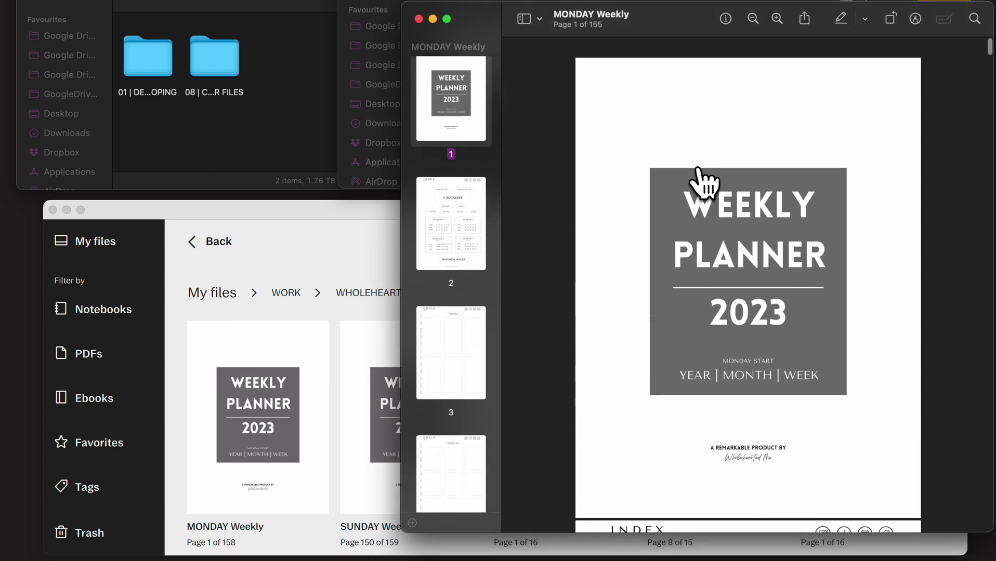
Follow the INDEX, LINED notepaper and BUSINESS PAGES links to the PROJECT PLANNER page.
{"action": "left_click", "coordinate": [743, 226]}
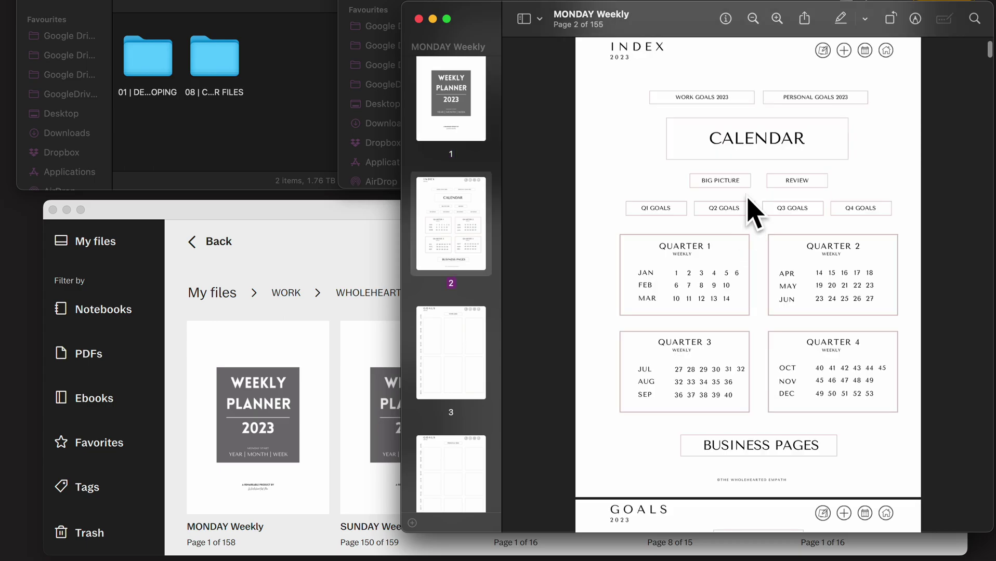
{"action": "left_click", "coordinate": [822, 50]}
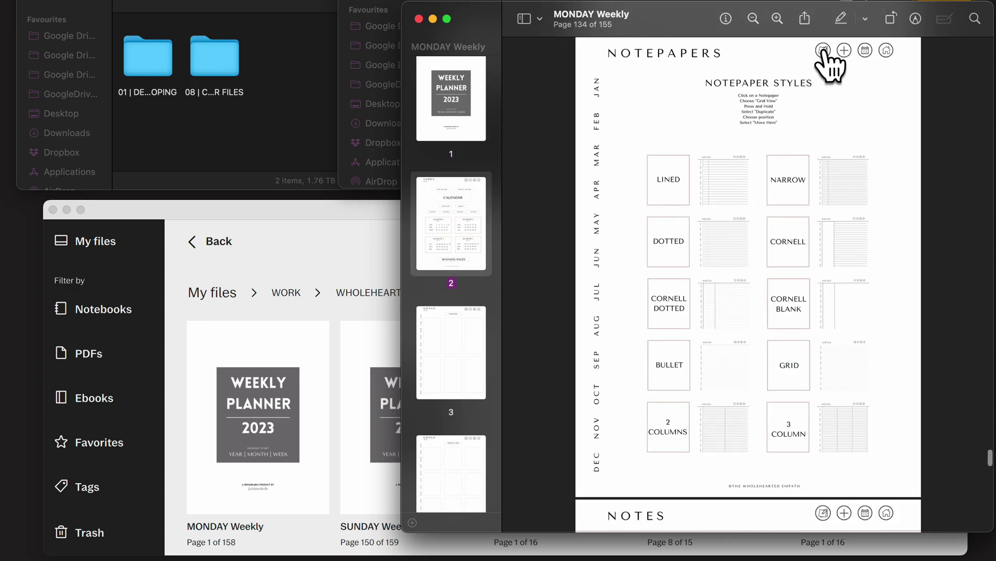
{"action": "left_click", "coordinate": [723, 206]}
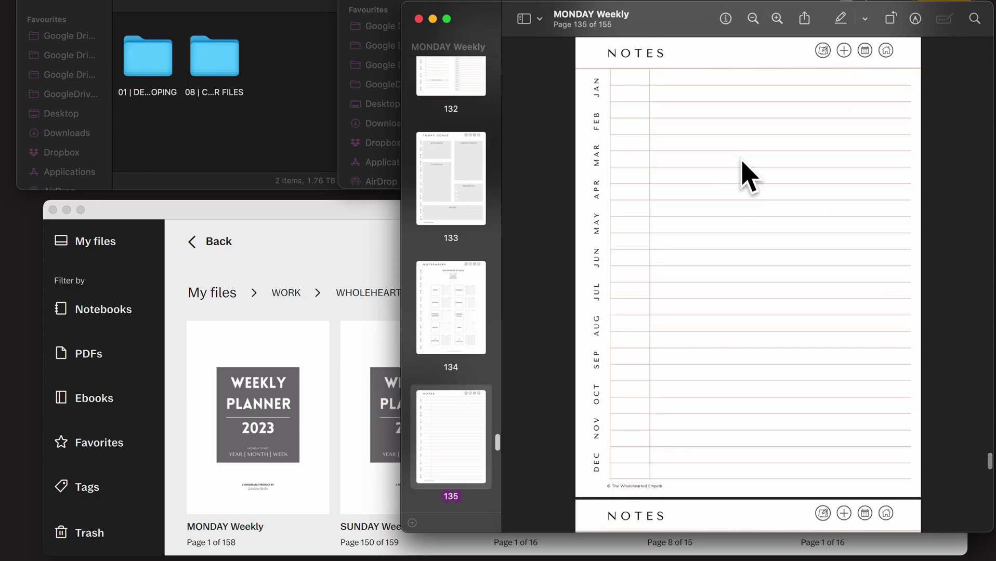
{"action": "left_click", "coordinate": [844, 50]}
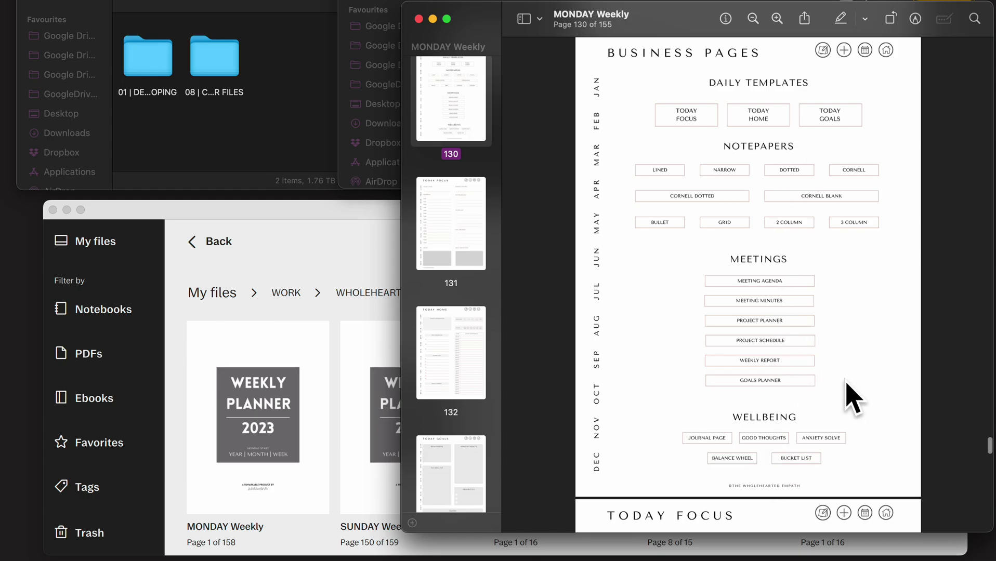
{"action": "left_click", "coordinate": [758, 320]}
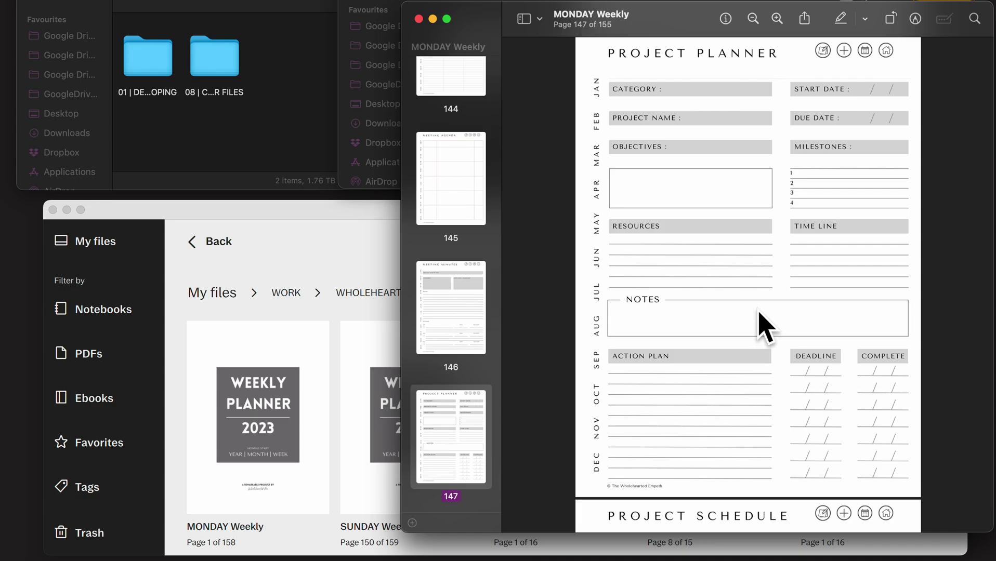
Go from the BUSINESS PAGES index to the WEEKLY REPORT page 149 and bring up printing.
{"action": "left_click", "coordinate": [844, 51]}
{"action": "left_click", "coordinate": [768, 374]}
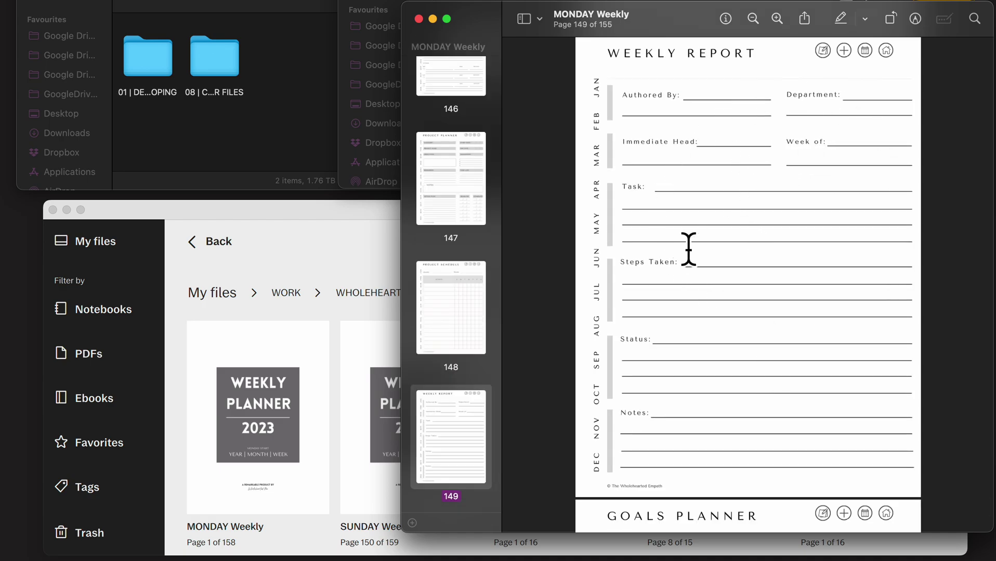
{"action": "scroll", "coordinate": [464, 403], "scroll_direction": "down", "scroll_amount": 5}
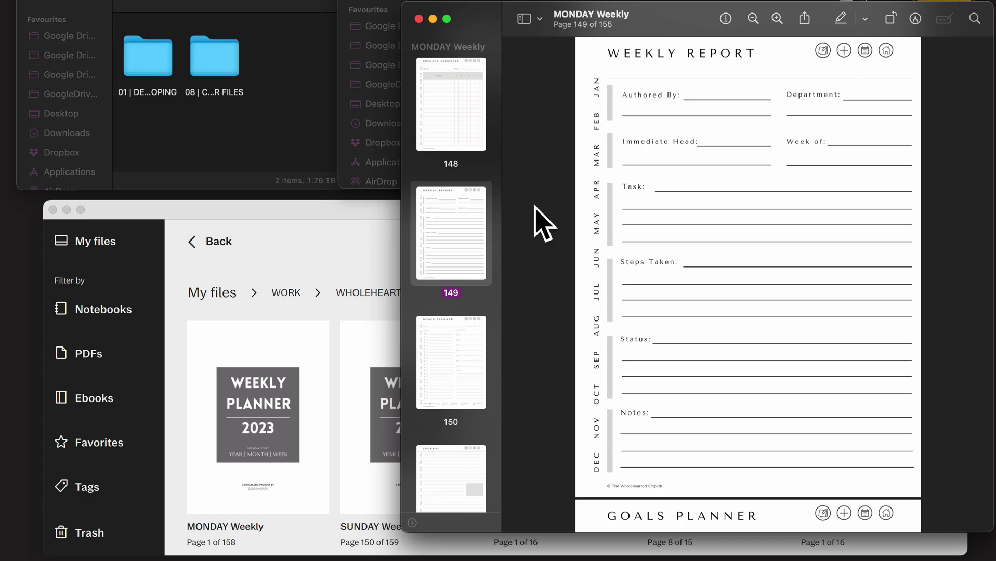
{"action": "key", "text": "super+p"}
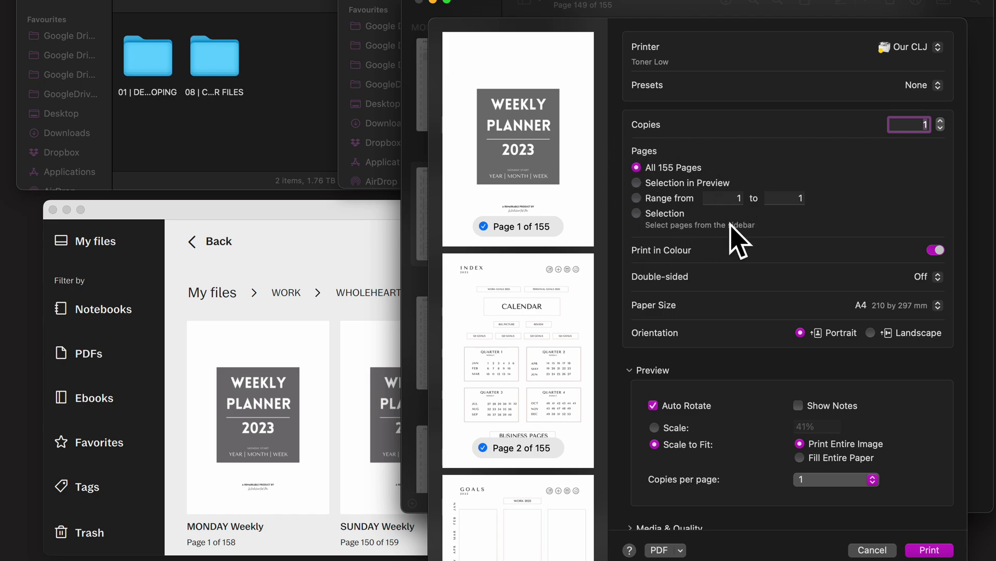
Limit the print range to page 149 and choose to save it as a PDF.
{"action": "left_click", "coordinate": [636, 198]}
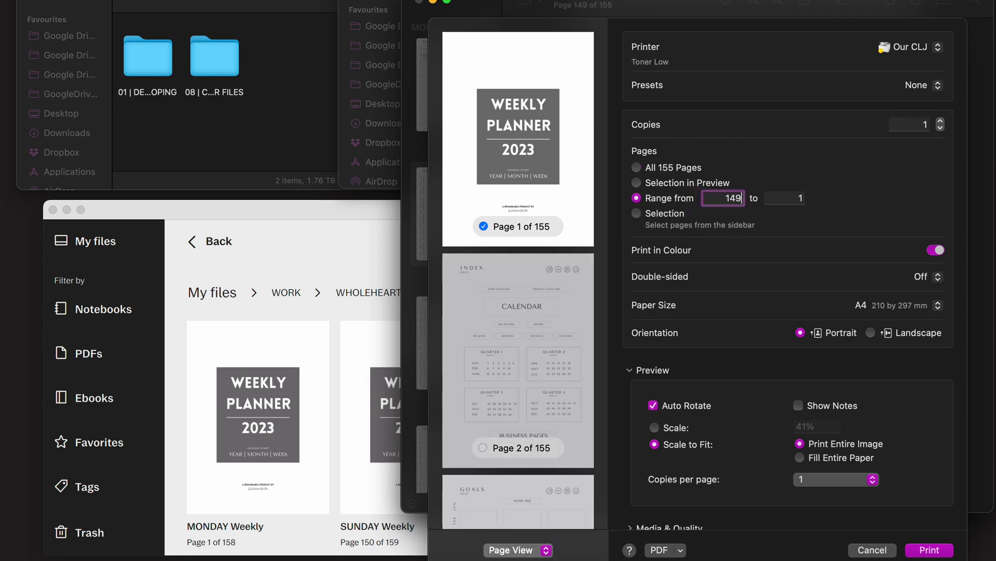
{"action": "key", "text": "Tab"}
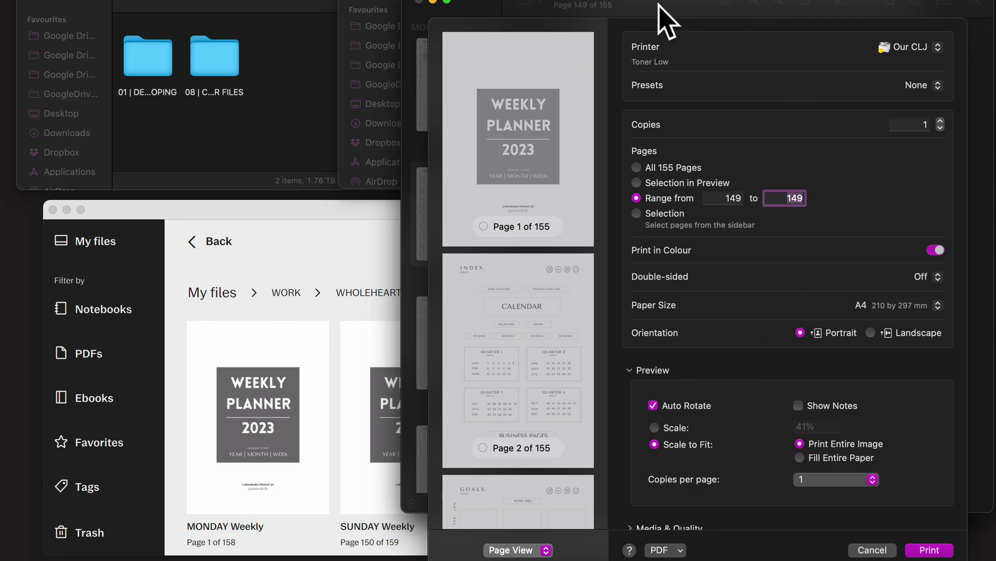
{"action": "left_click_drag", "start_coordinate": [658, 4], "coordinate": [654, 1]}
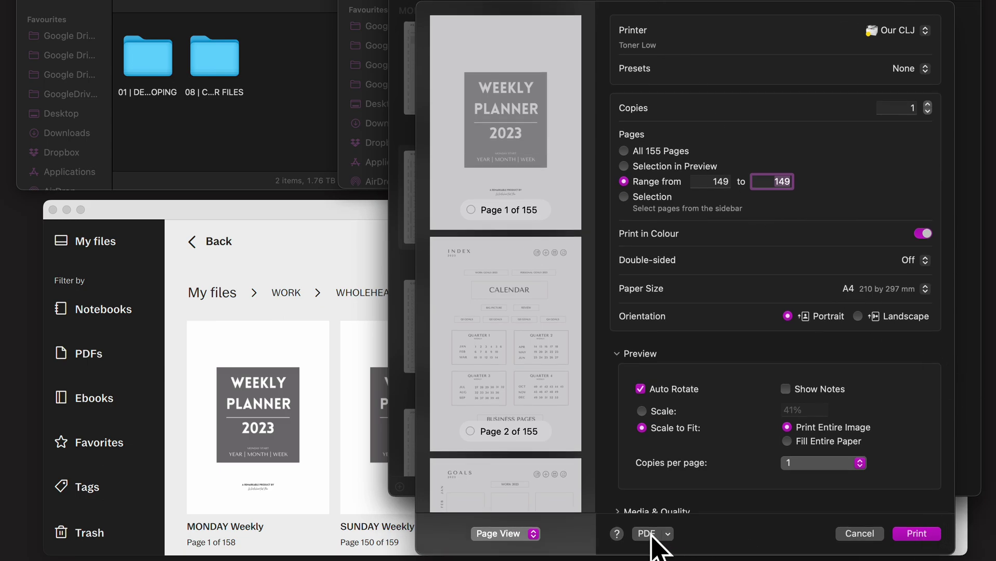
{"action": "left_click", "coordinate": [667, 533]}
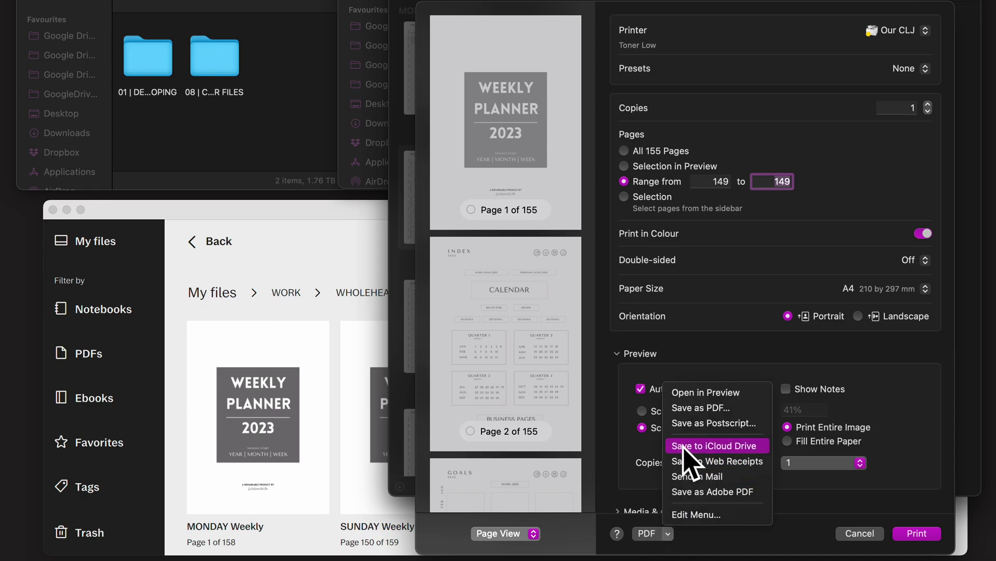
{"action": "left_click", "coordinate": [700, 408]}
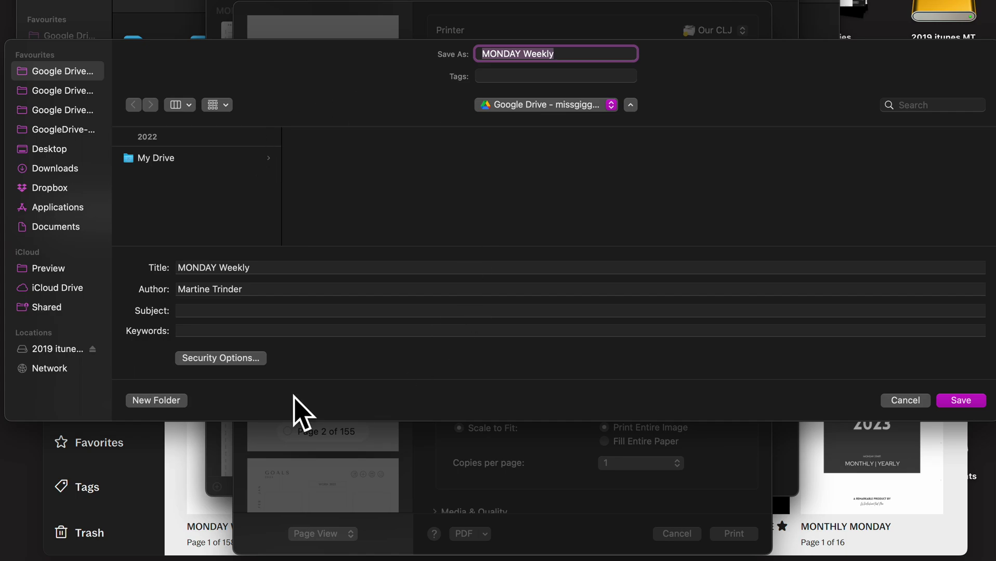
Save page 149 as MONDAY Weekly in My Drive and open the new PDF from Finder.
{"action": "left_click", "coordinate": [130, 158]}
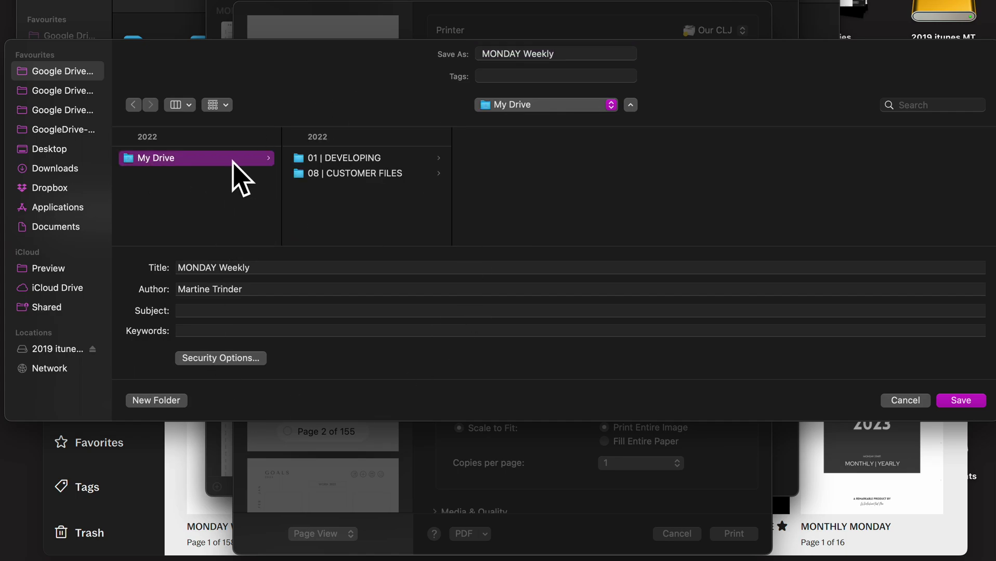
{"action": "left_click", "coordinate": [959, 406]}
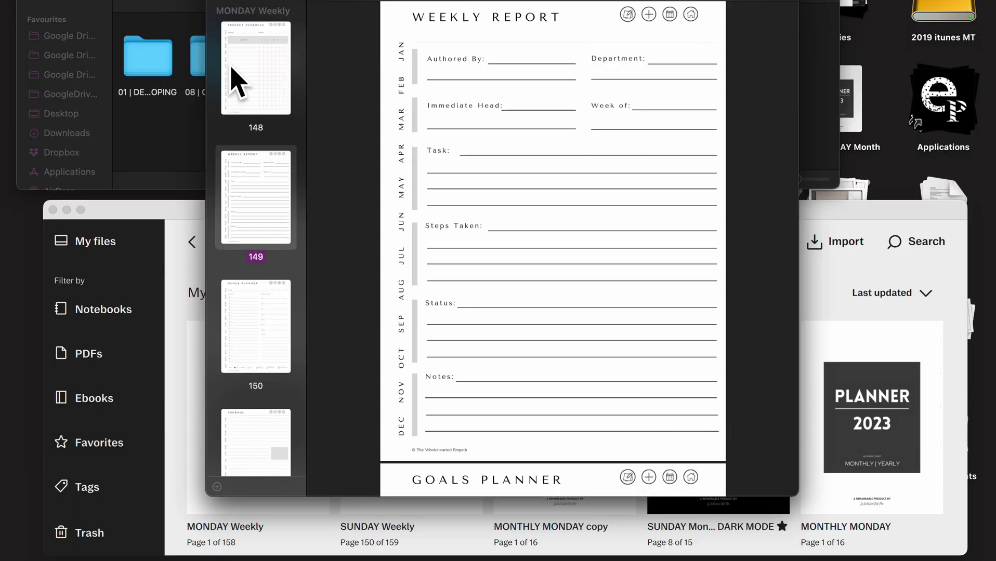
{"action": "left_click_drag", "start_coordinate": [285, 4], "coordinate": [502, 7]}
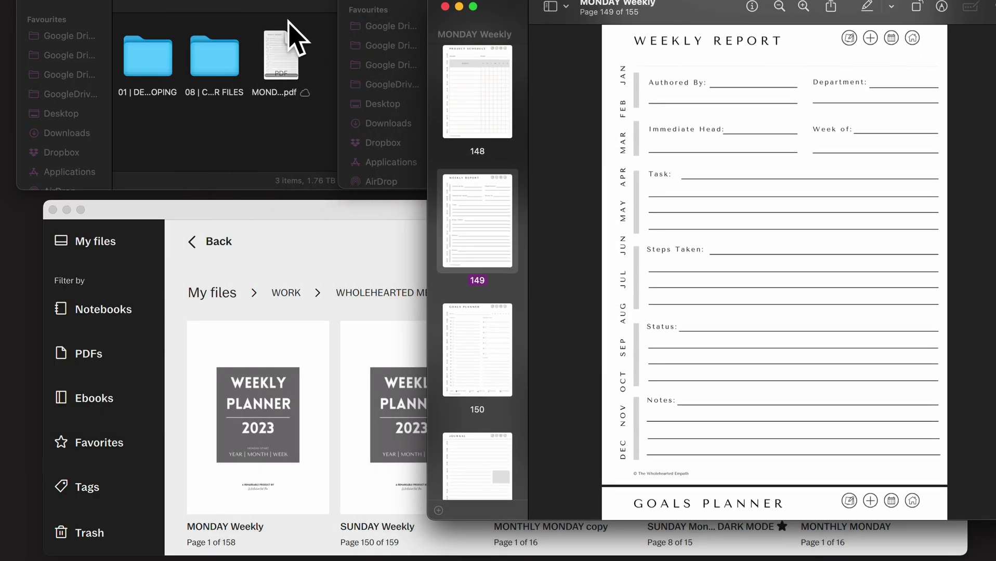
{"action": "left_click", "coordinate": [288, 121]}
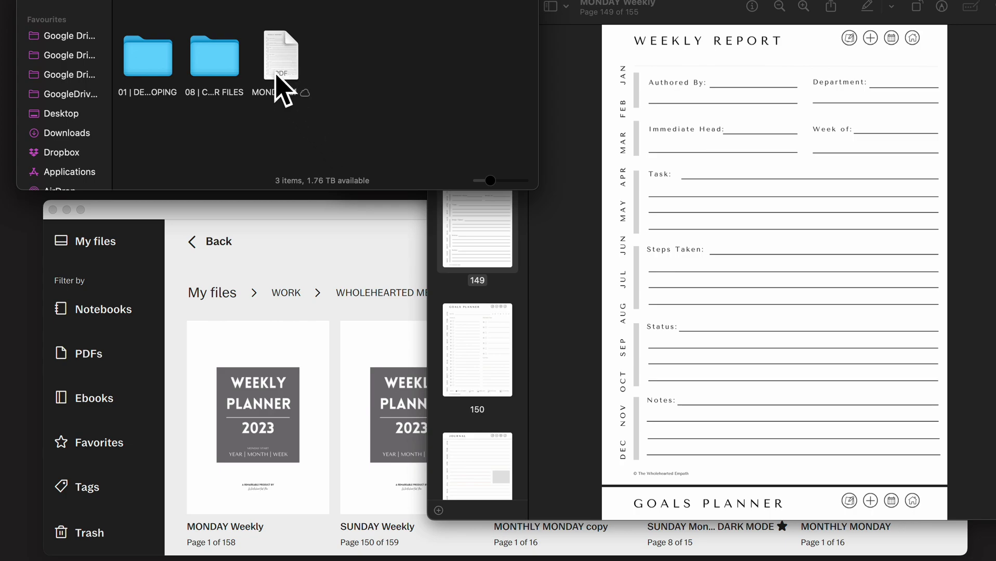
{"action": "double_click", "coordinate": [278, 54]}
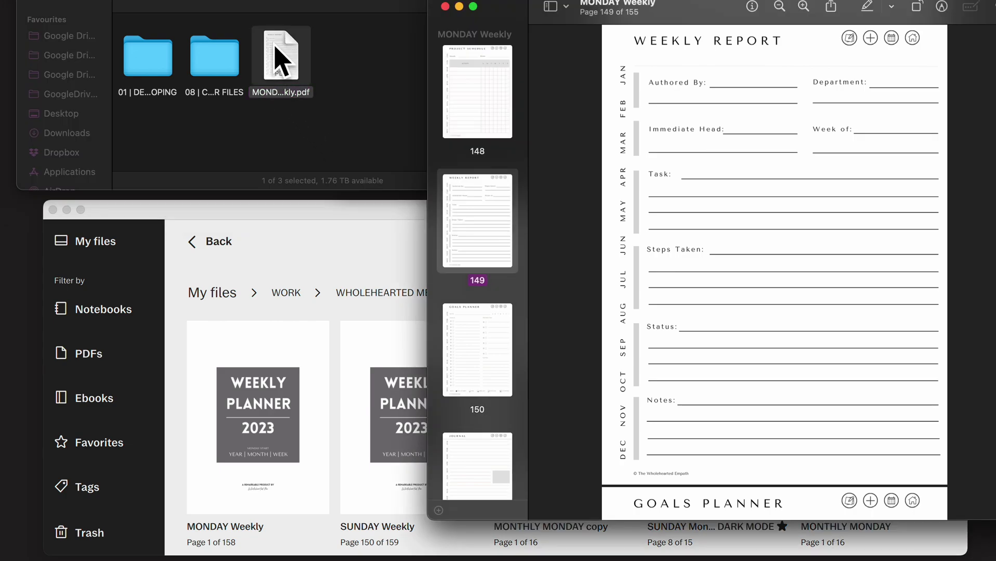
{"action": "scroll", "coordinate": [218, 295], "scroll_direction": "down", "scroll_amount": 5}
{"action": "scroll", "coordinate": [236, 296], "scroll_direction": "up", "scroll_amount": 5}
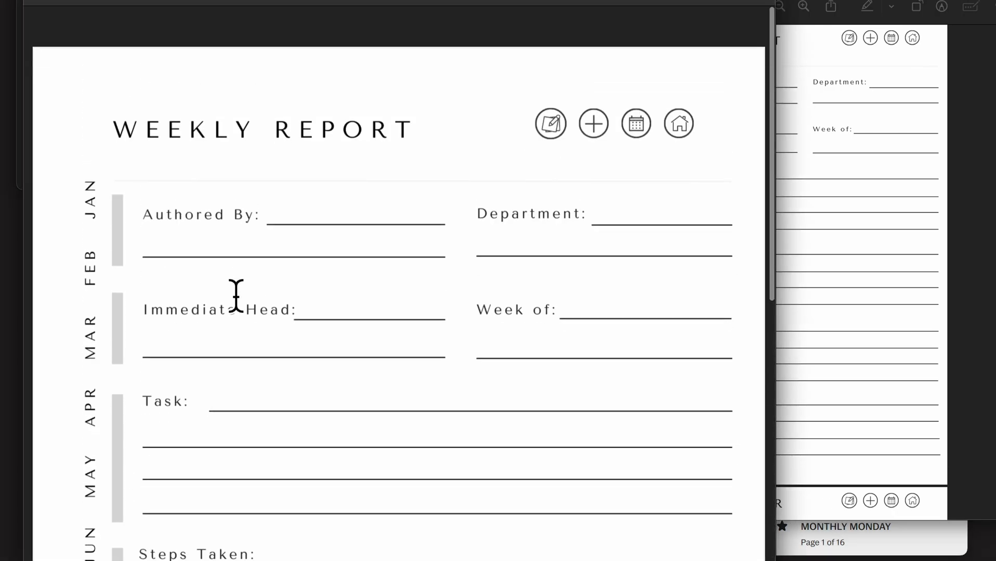
{"action": "scroll", "coordinate": [236, 295], "scroll_direction": "down", "scroll_amount": 10}
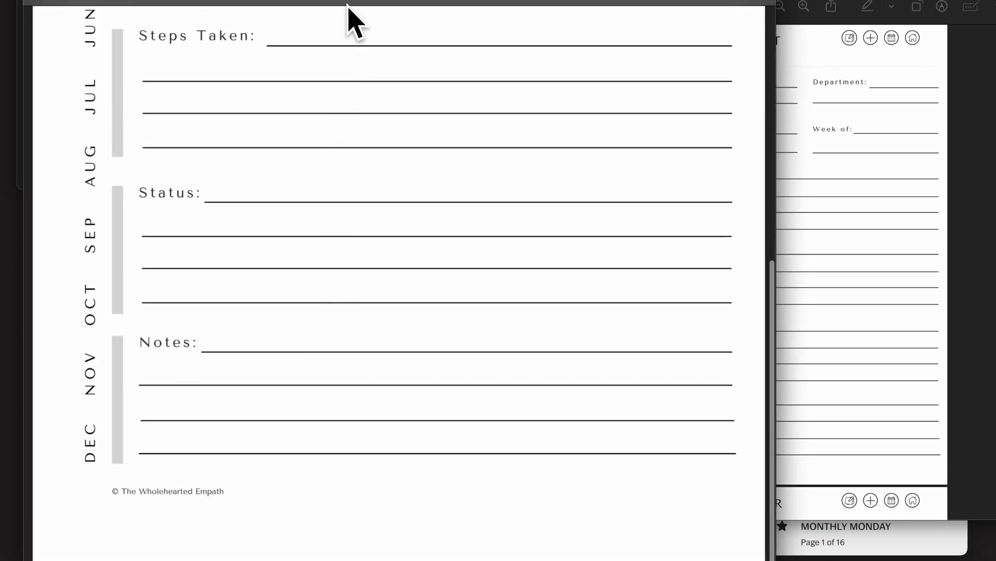
{"action": "key", "text": "super+minus"}
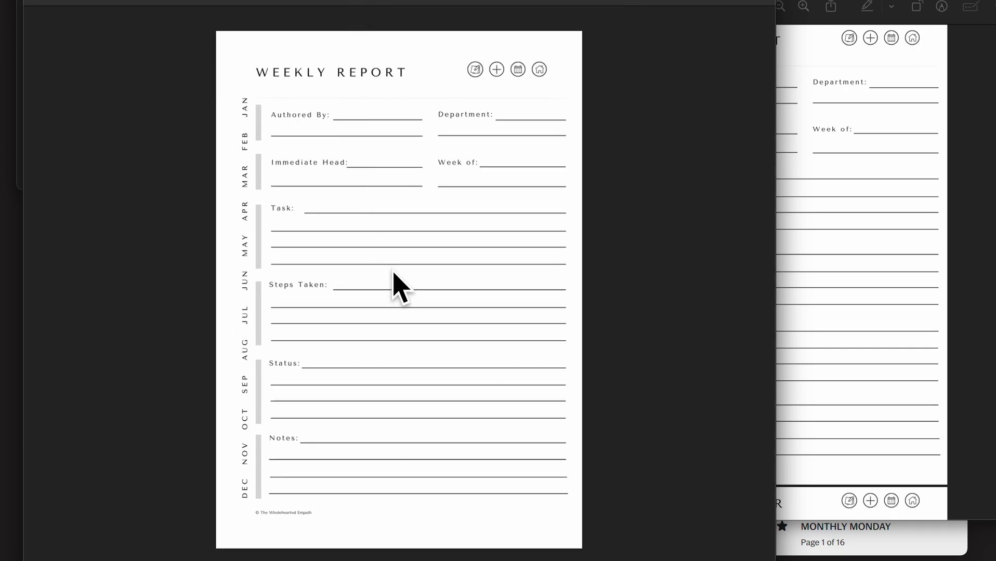
{"action": "scroll", "coordinate": [391, 282], "scroll_direction": "down", "scroll_amount": 1}
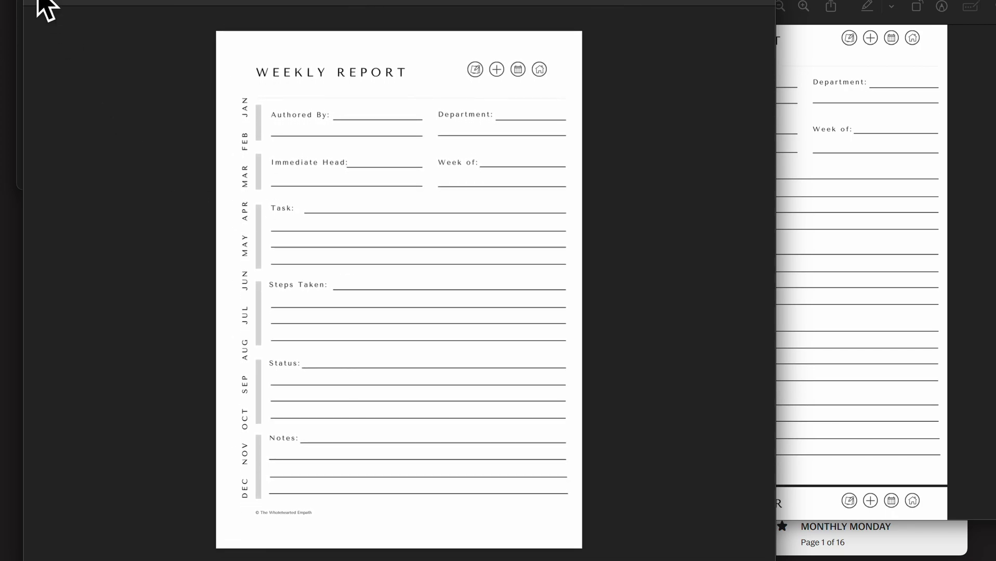
{"action": "key", "text": "space"}
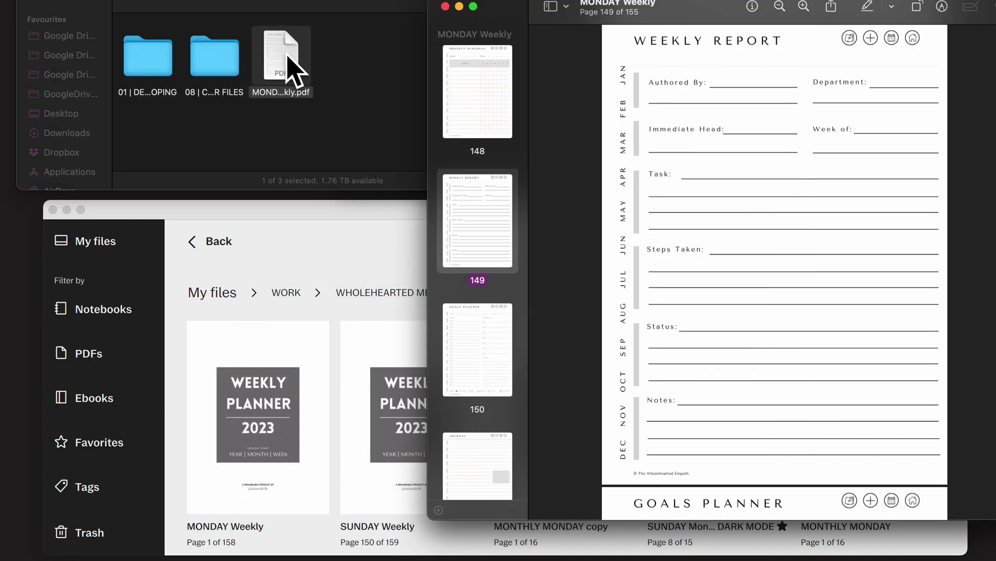
Drag the saved MONDAY Weekly PDF from Finder into the top level of My files.
{"action": "left_click", "coordinate": [282, 52]}
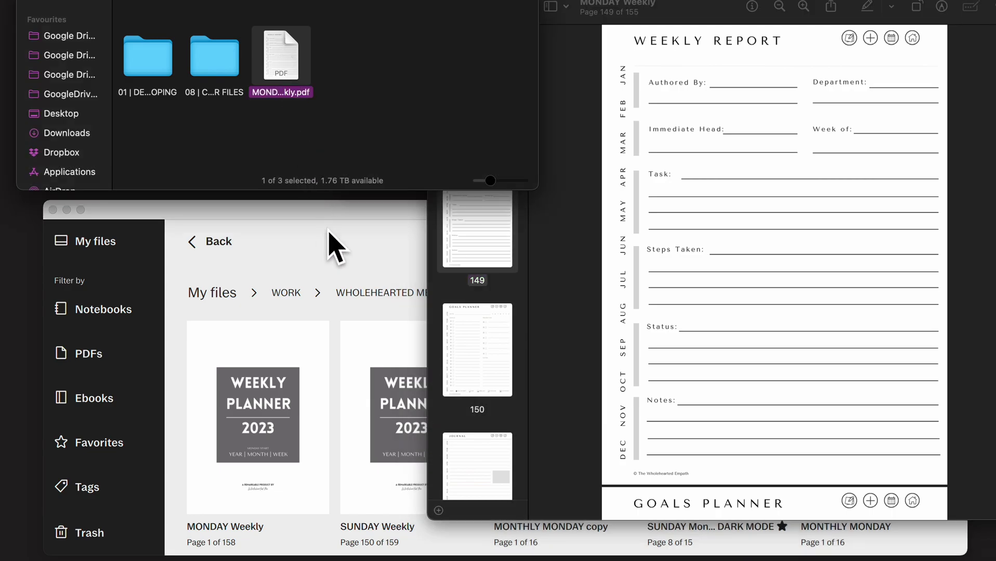
{"action": "left_click", "coordinate": [340, 256]}
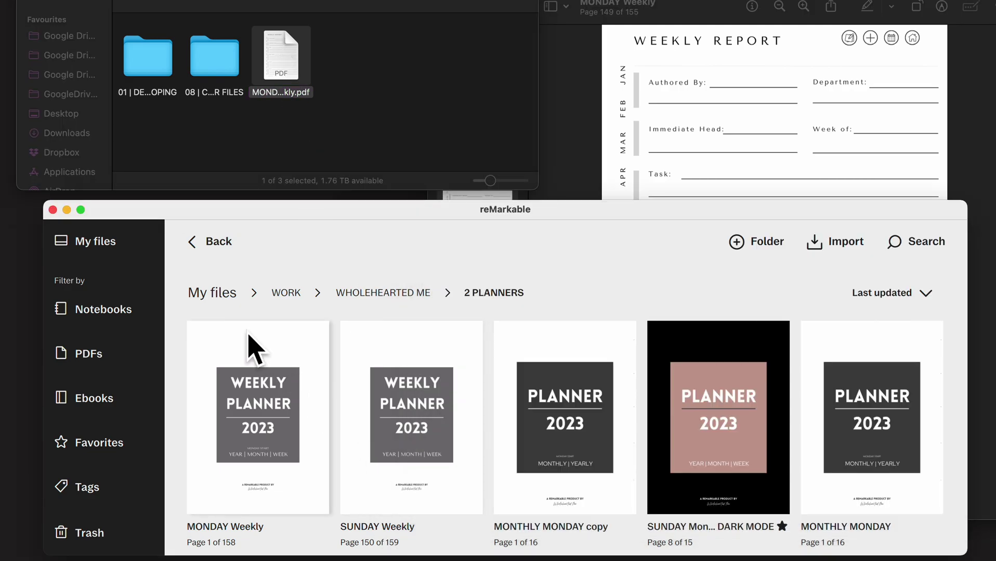
{"action": "left_click", "coordinate": [213, 294]}
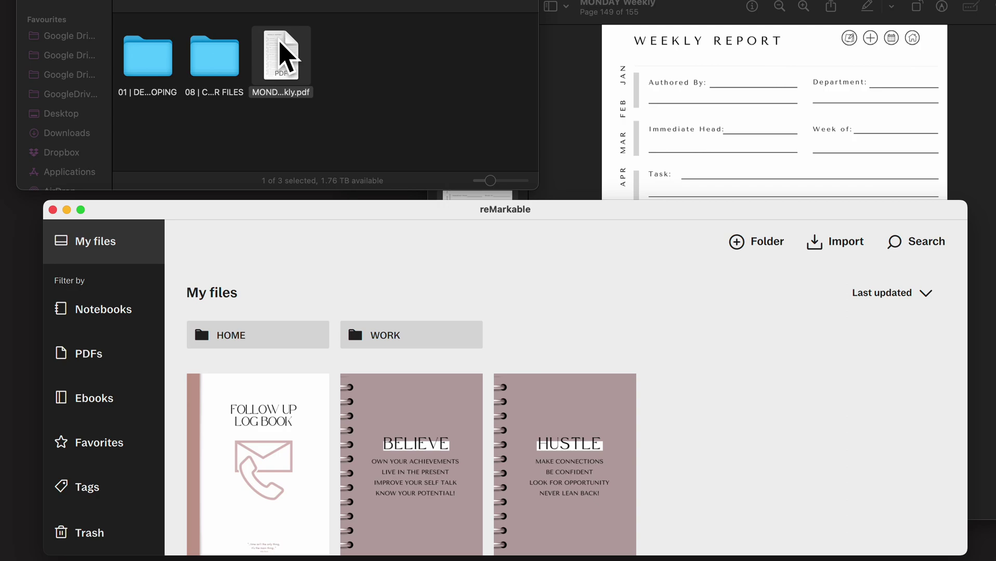
{"action": "left_click_drag", "start_coordinate": [288, 58], "coordinate": [776, 453]}
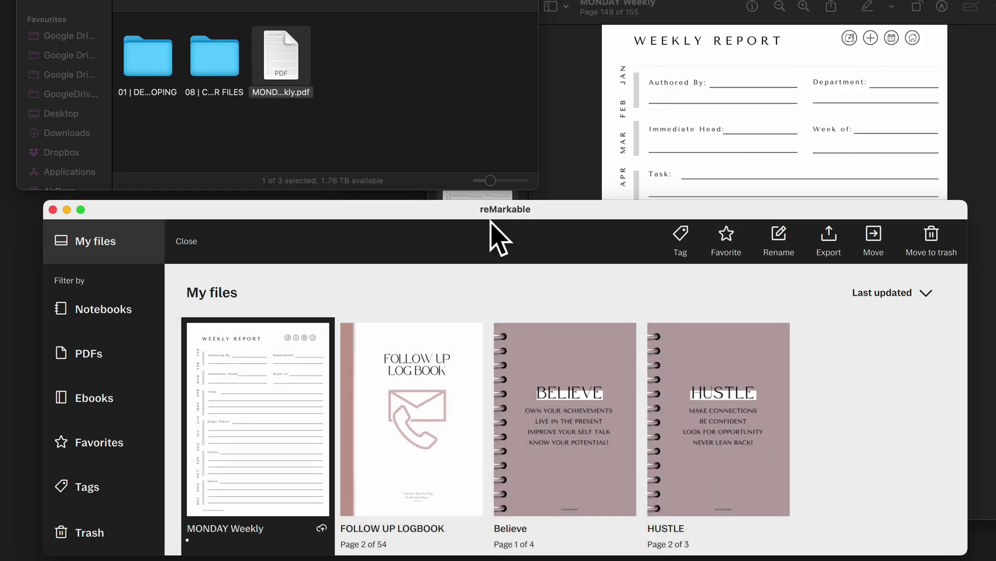
Move the reMarkable window up and make it taller while MONDAY Weekly finishes syncing.
{"action": "left_click_drag", "start_coordinate": [484, 207], "coordinate": [485, 178]}
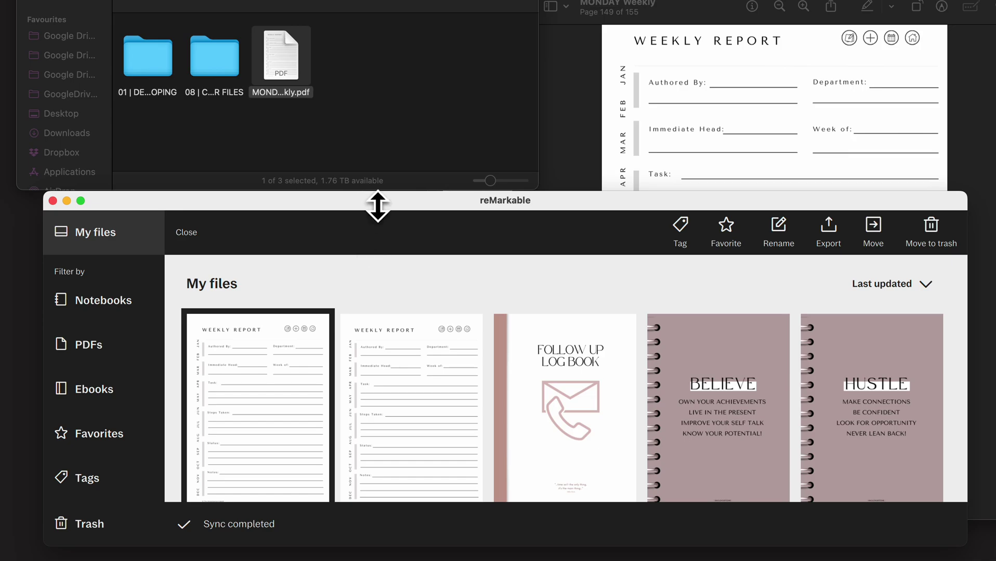
{"action": "left_click", "coordinate": [385, 196]}
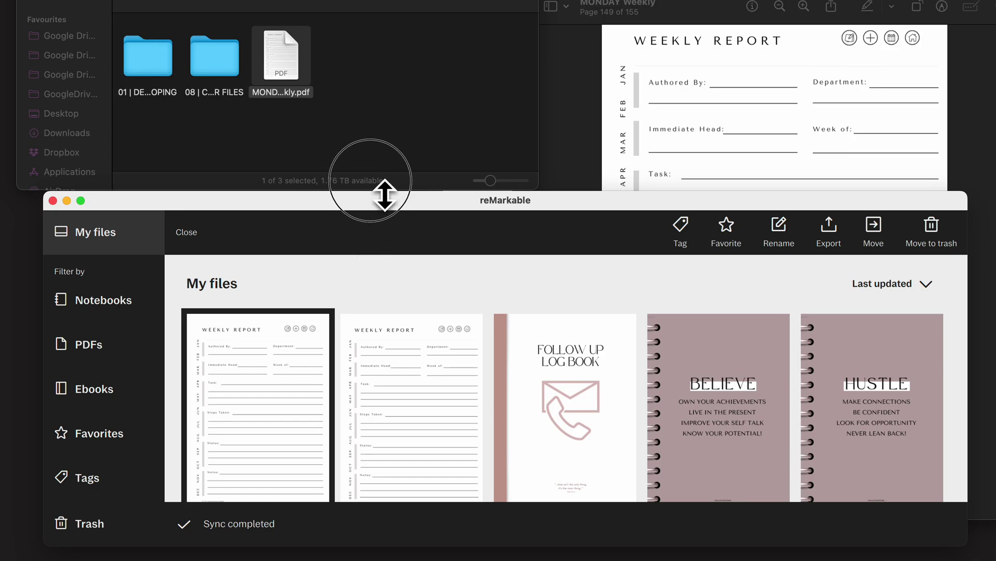
{"action": "left_click_drag", "start_coordinate": [385, 196], "coordinate": [380, 55]}
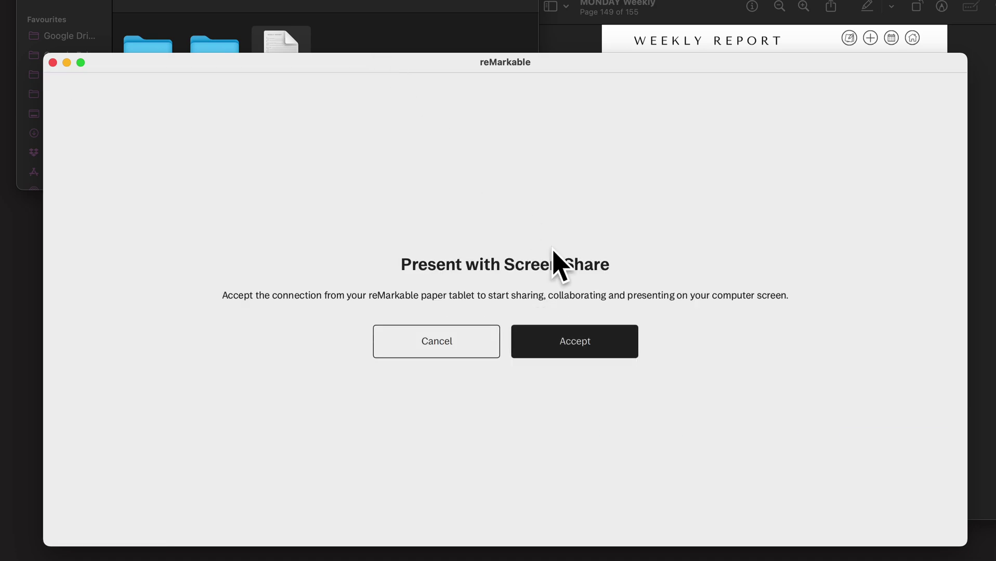
Accept the tablet's Screen Share connection, then dismiss the notice once sharing ends.
{"action": "left_click", "coordinate": [574, 344]}
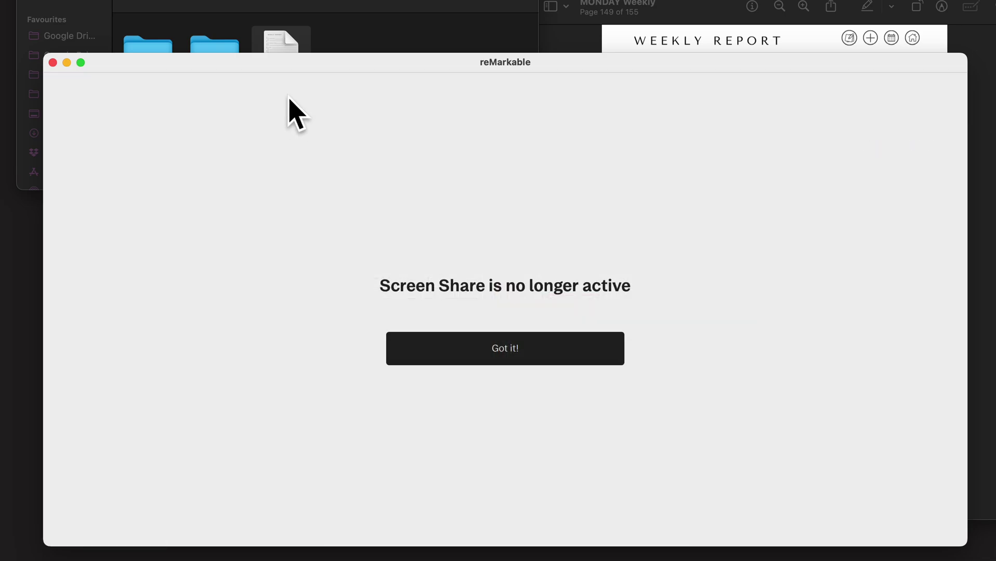
{"action": "left_click", "coordinate": [496, 346]}
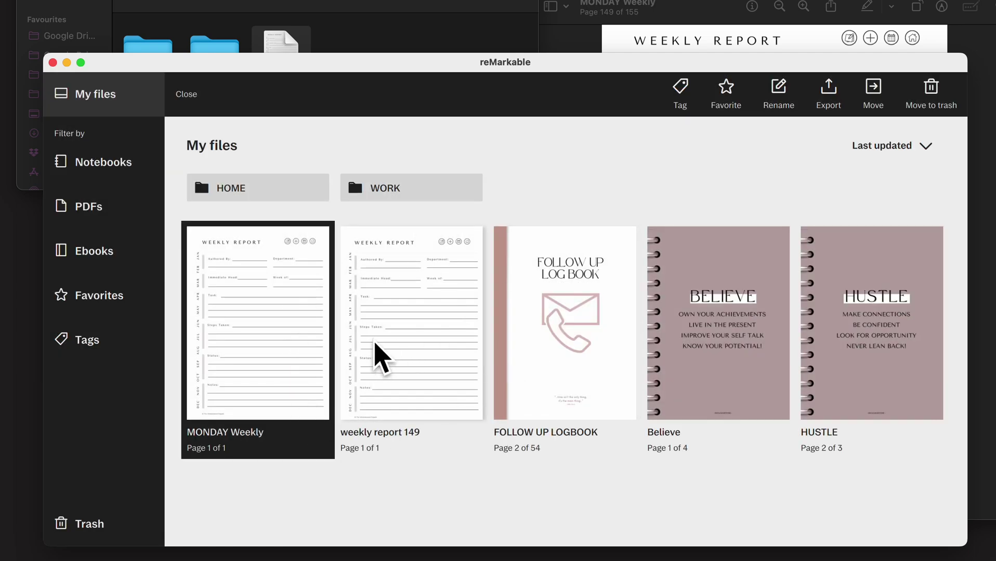
Move the weekly report 149 document to the trash and select MONDAY Weekly.
{"action": "left_click", "coordinate": [422, 332]}
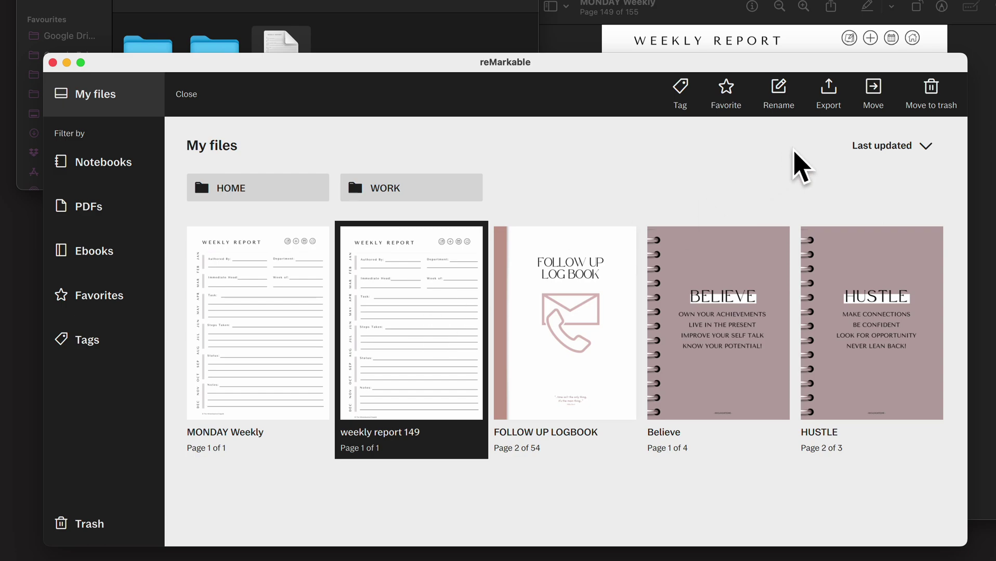
{"action": "left_click", "coordinate": [934, 100]}
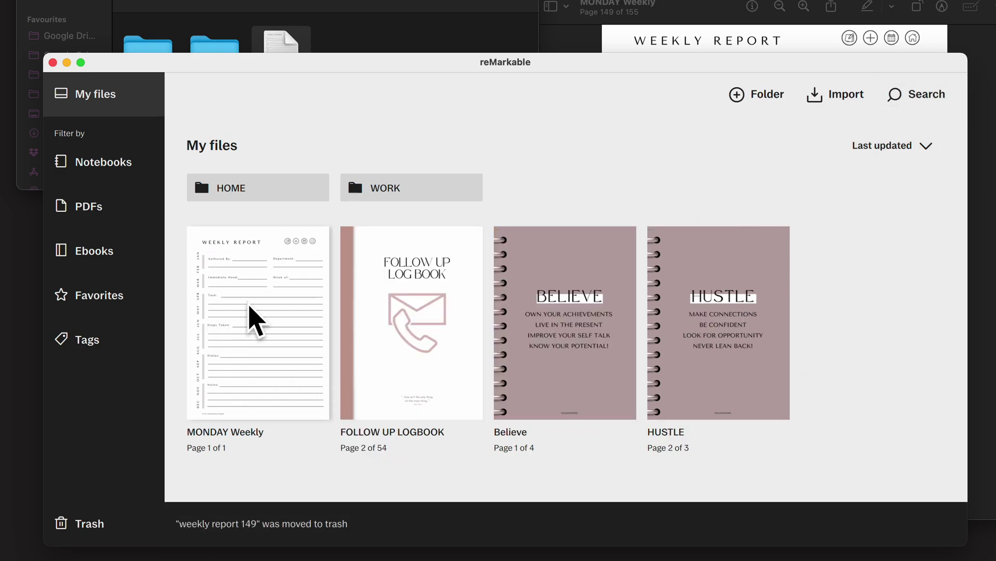
{"action": "left_click", "coordinate": [256, 318]}
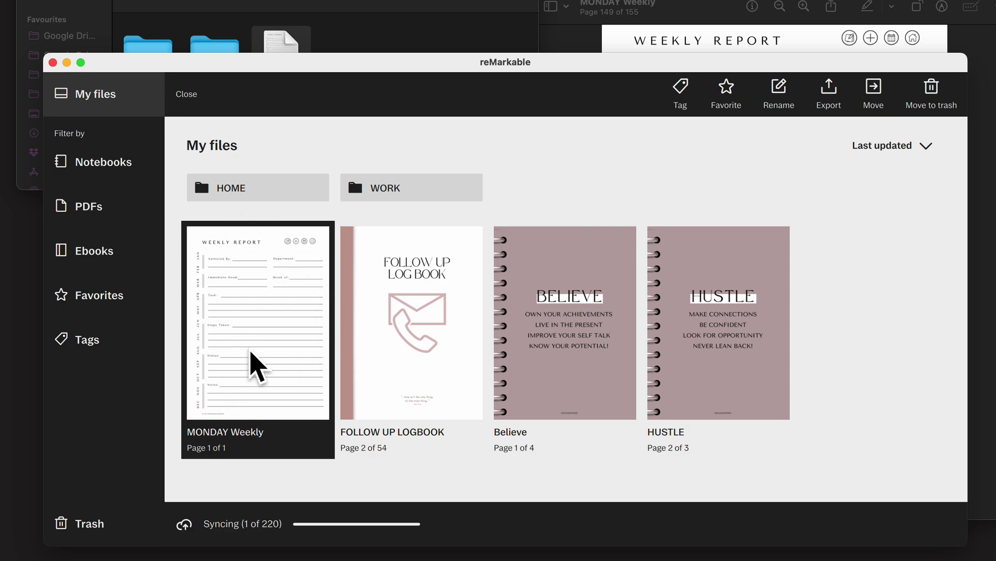
Browse WORK › WHOLEHEARTED ME › 2 PLANNERS, then open MONDAY Weekly from My files.
{"action": "left_click", "coordinate": [430, 179]}
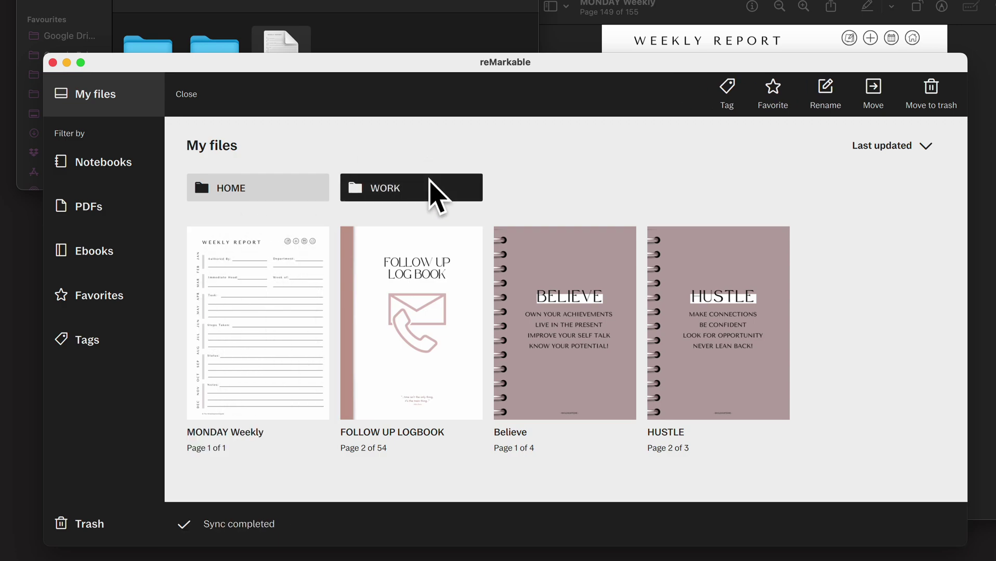
{"action": "left_click", "coordinate": [430, 182]}
{"action": "double_click", "coordinate": [551, 190]}
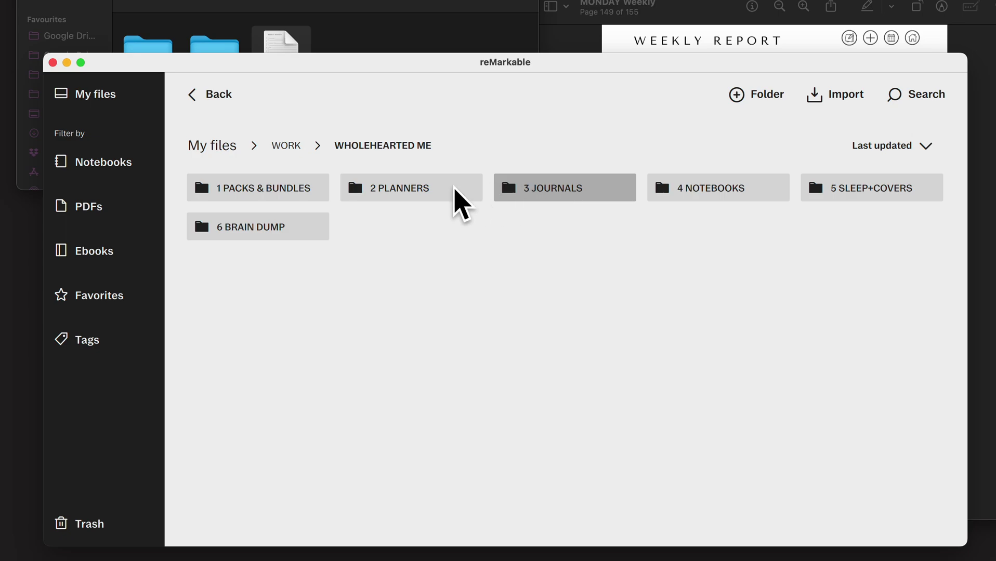
{"action": "double_click", "coordinate": [458, 200]}
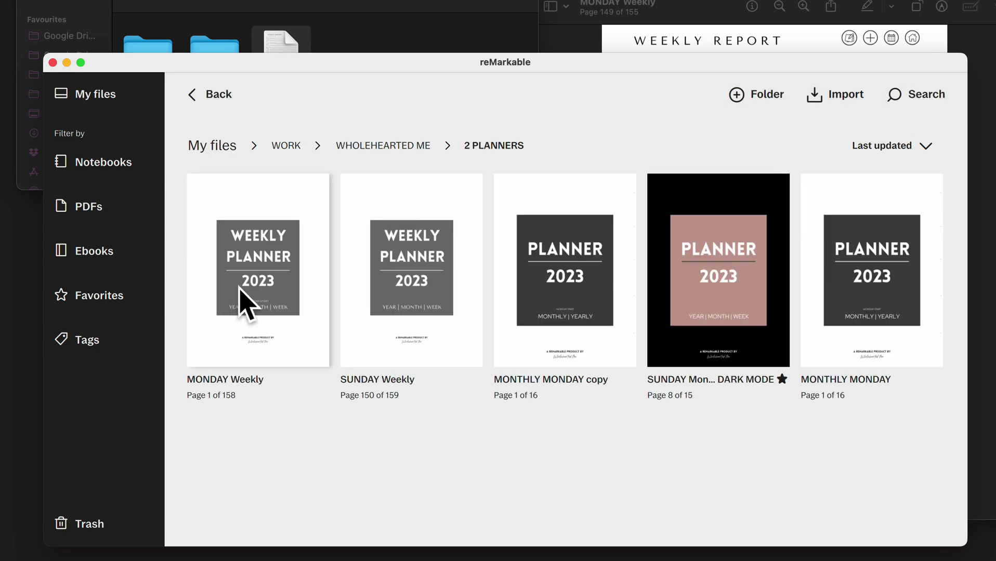
{"action": "left_click", "coordinate": [238, 254]}
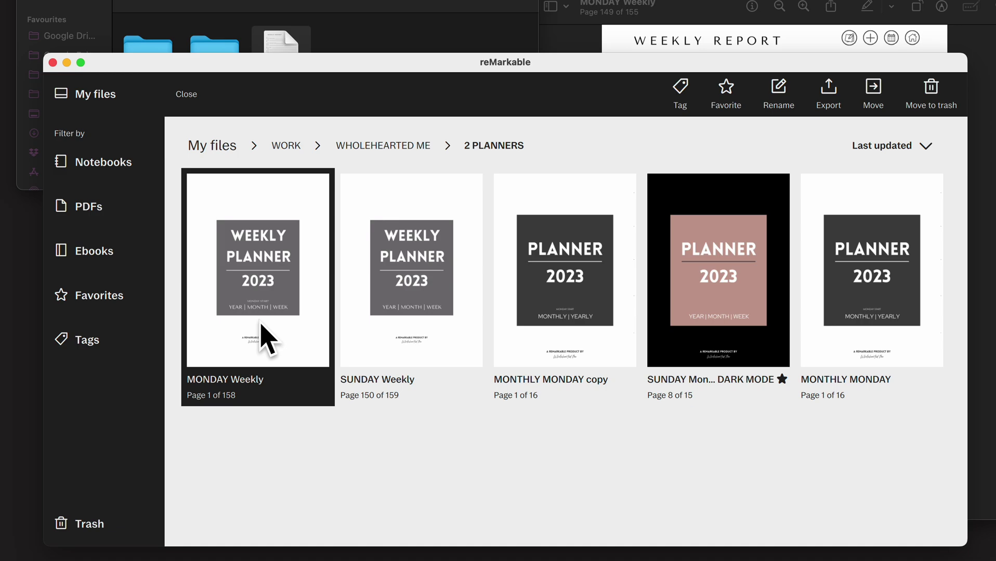
{"action": "left_click", "coordinate": [222, 148]}
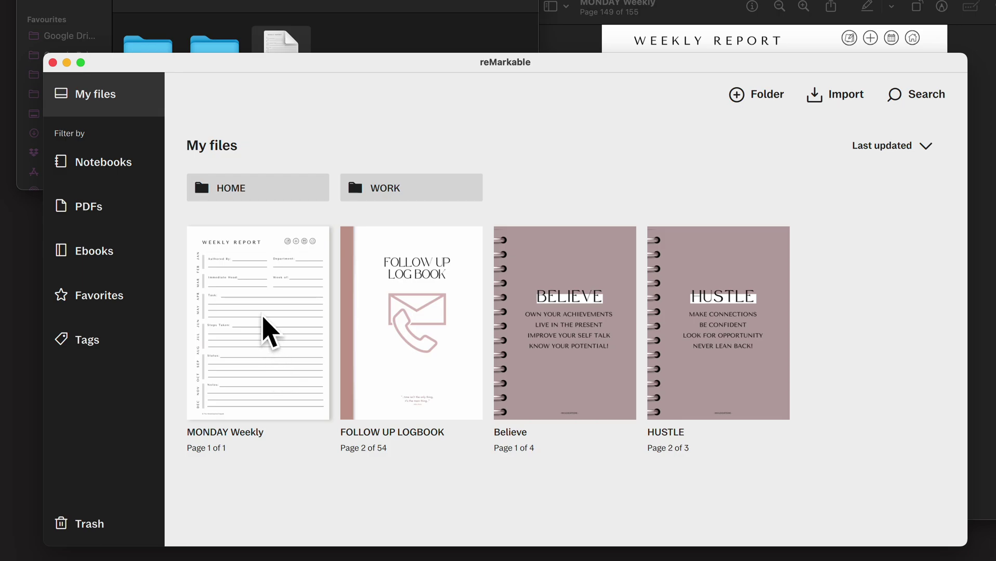
{"action": "left_click", "coordinate": [265, 333]}
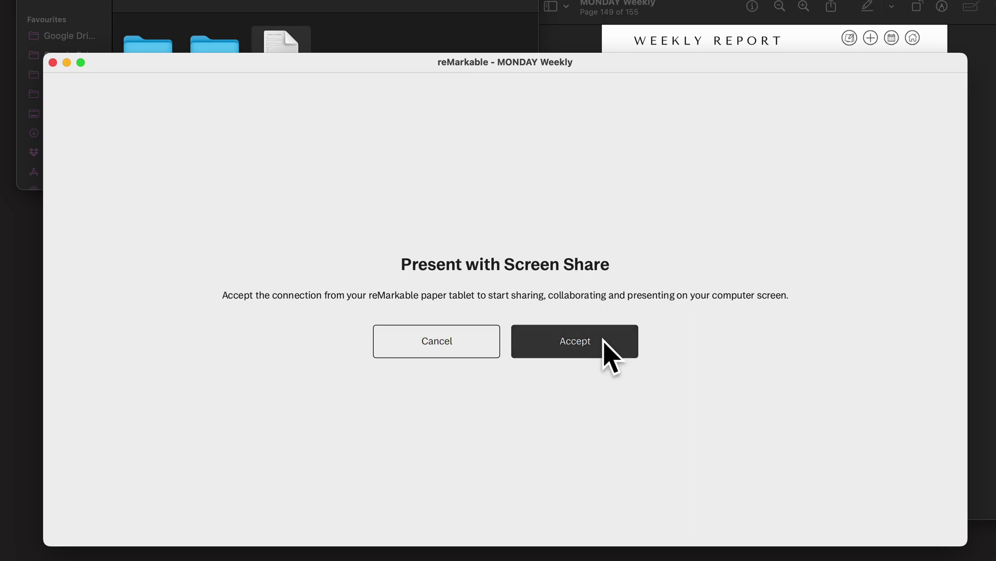
Accept the tablet's screen share and add a second page to MONDAY Weekly.
{"action": "left_click", "coordinate": [603, 340]}
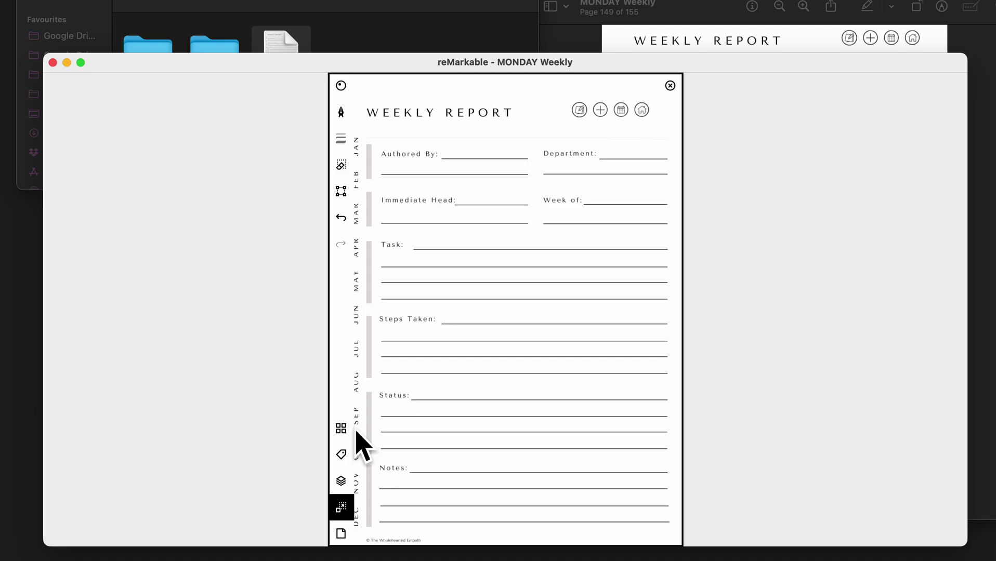
{"action": "key", "text": "Right"}
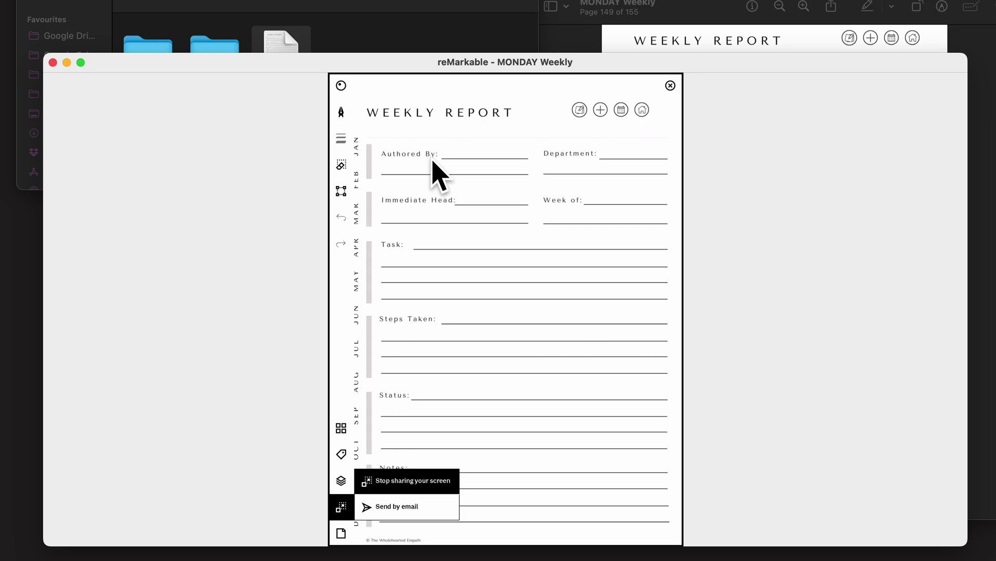
Dismiss the screen-sharing-ended notice and go back to the My files library.
{"action": "left_click", "coordinate": [505, 356]}
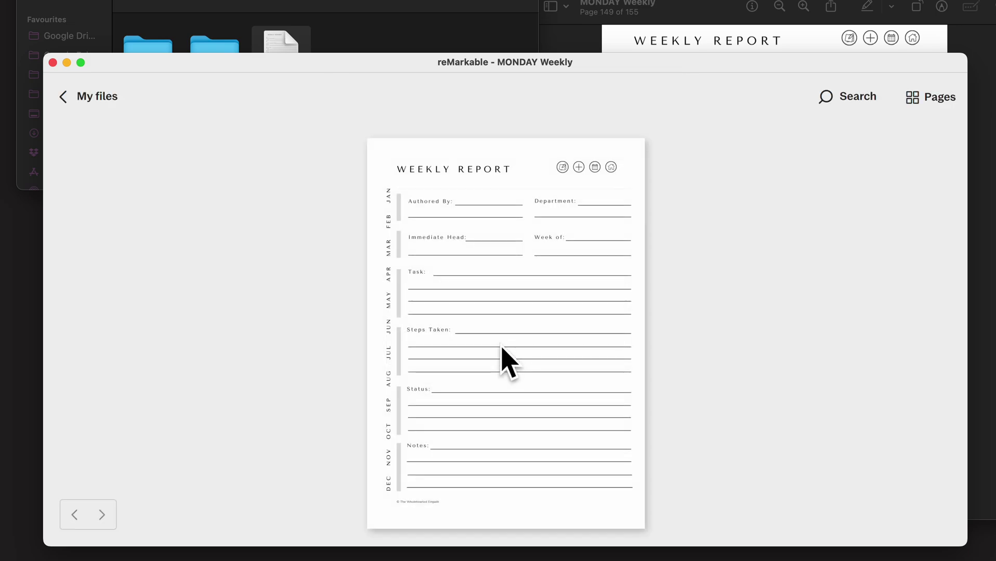
{"action": "left_click", "coordinate": [81, 98]}
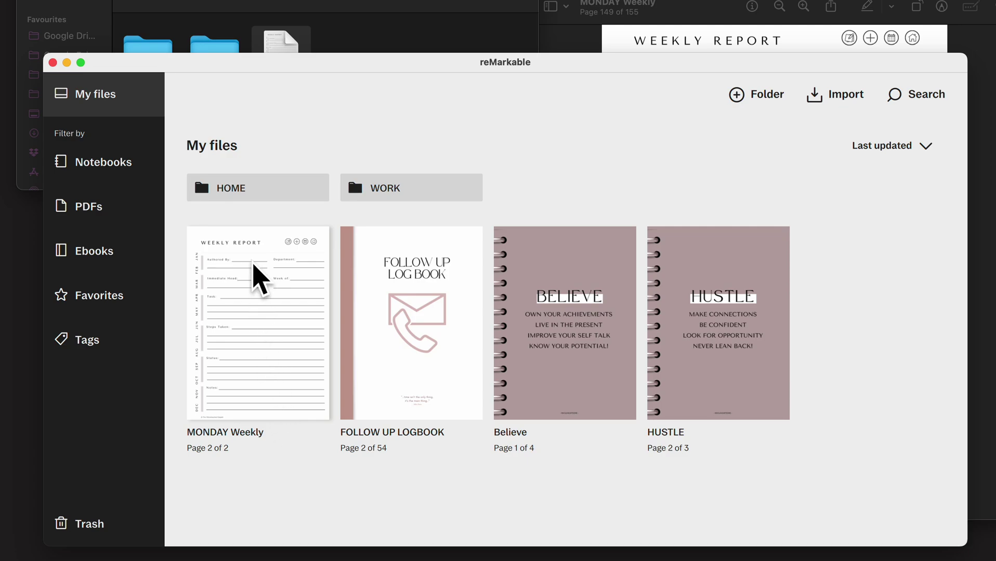
Open the MONDAY Weekly document and show its pages overview.
{"action": "left_click", "coordinate": [374, 41]}
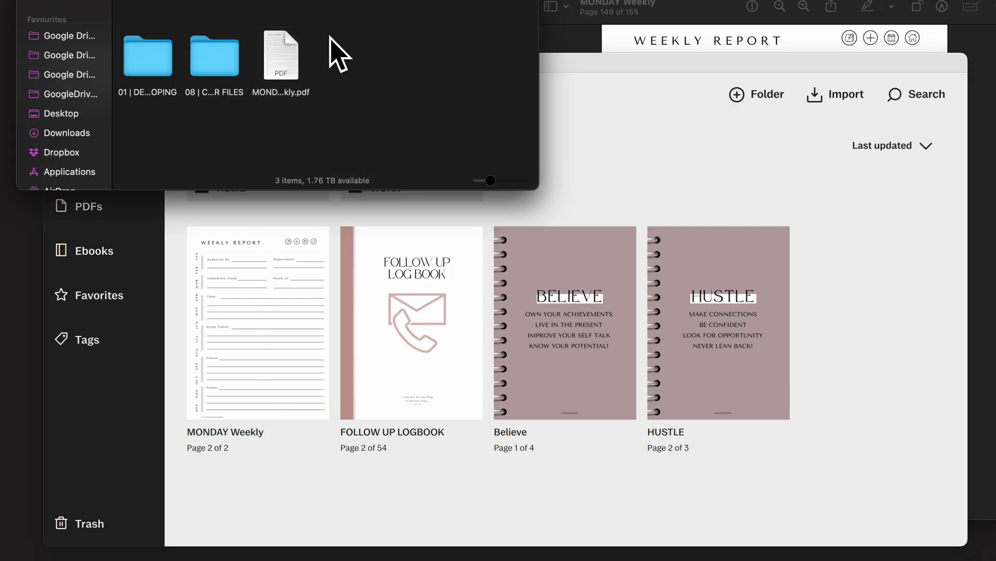
{"action": "left_click", "coordinate": [244, 324]}
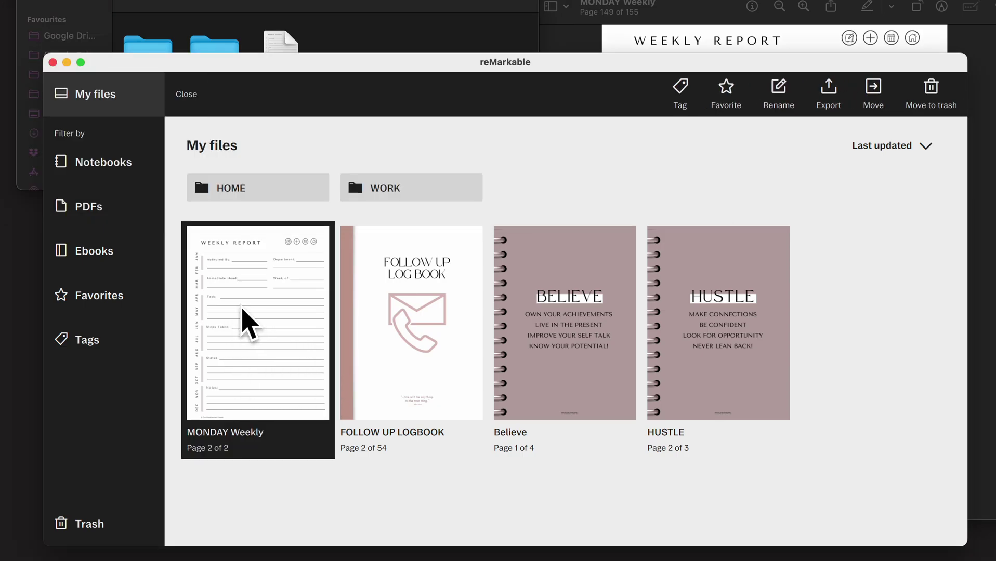
{"action": "left_click", "coordinate": [244, 323]}
{"action": "left_click", "coordinate": [934, 100]}
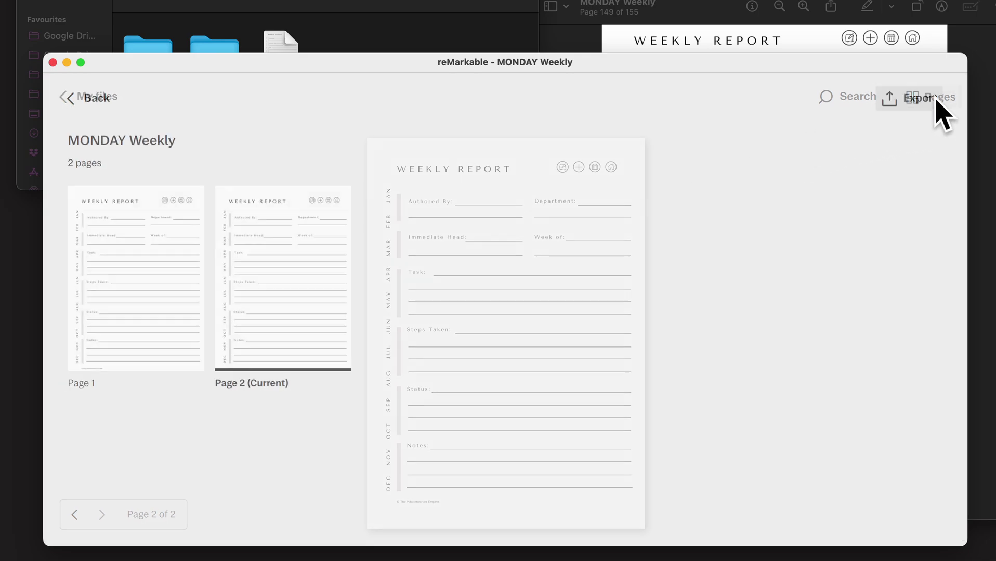
Select the Page 1 and Page 2 thumbnails in turn, ending on Page 2.
{"action": "left_click", "coordinate": [150, 286]}
{"action": "left_click", "coordinate": [275, 282]}
{"action": "left_click", "coordinate": [120, 269]}
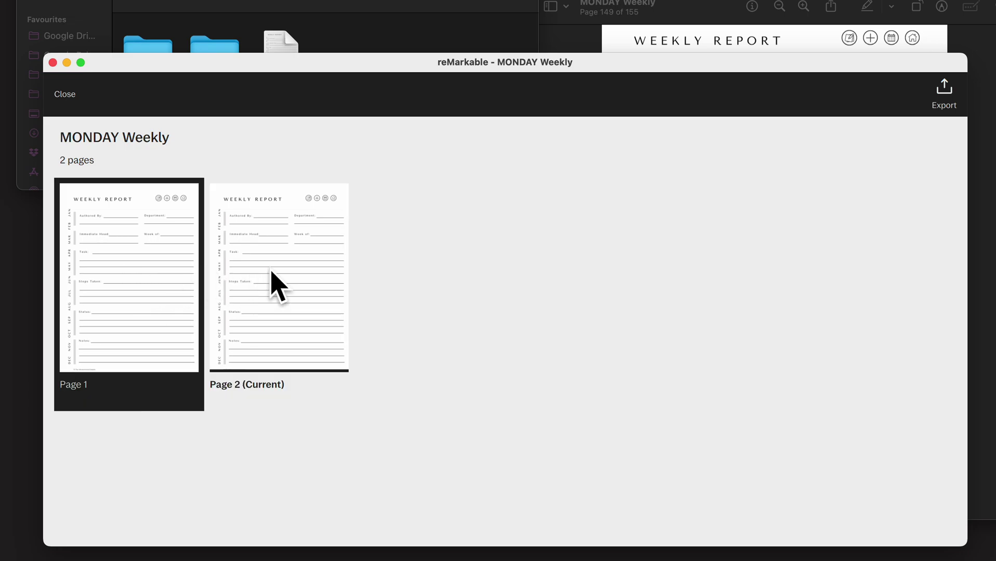
{"action": "left_click", "coordinate": [272, 273]}
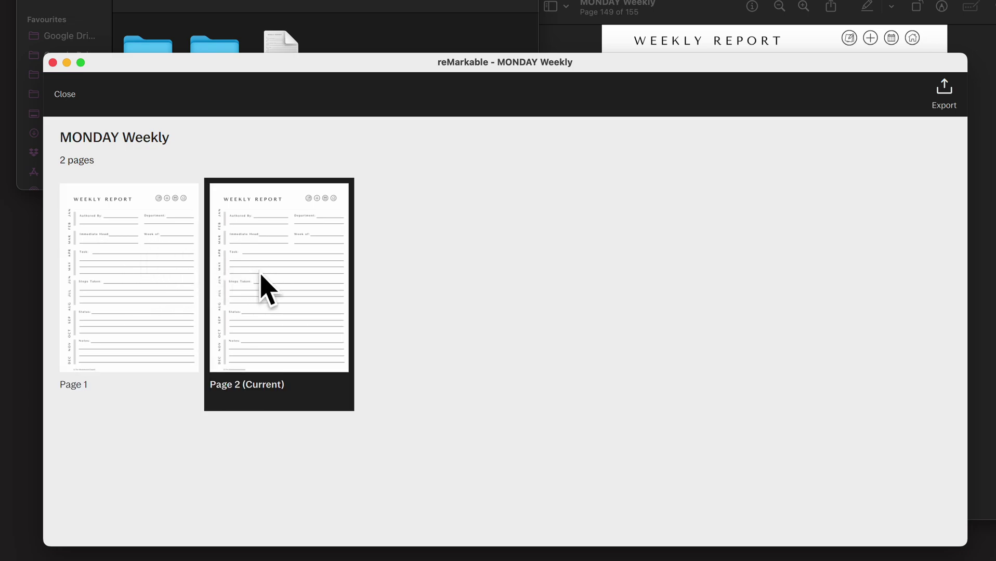
{"action": "left_click", "coordinate": [260, 276]}
{"action": "left_click", "coordinate": [261, 276]}
Open MONDAY Weekly.pdf from Finder in Preview, shrink its window, then return to reMarkable.
{"action": "left_click", "coordinate": [367, 30]}
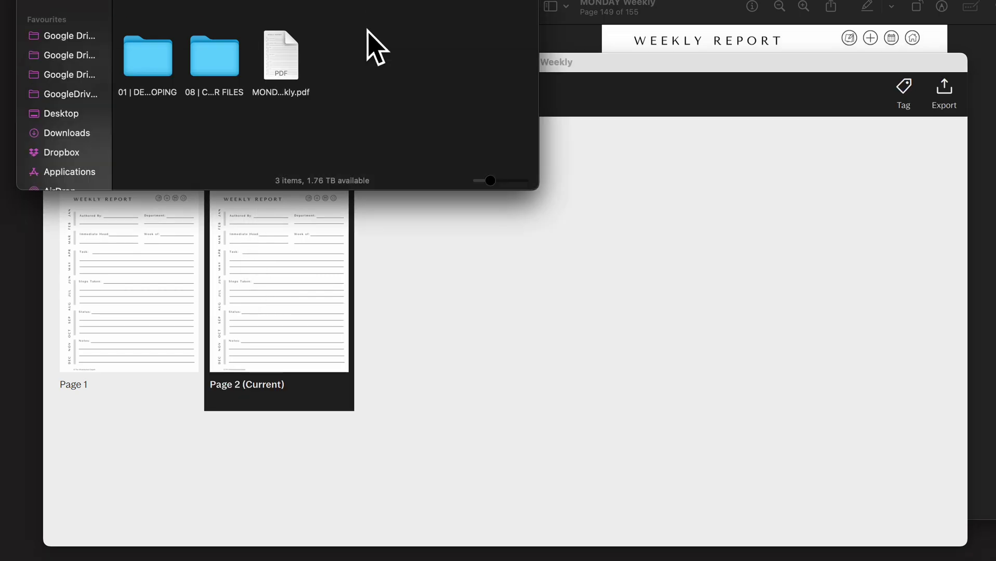
{"action": "double_click", "coordinate": [289, 55]}
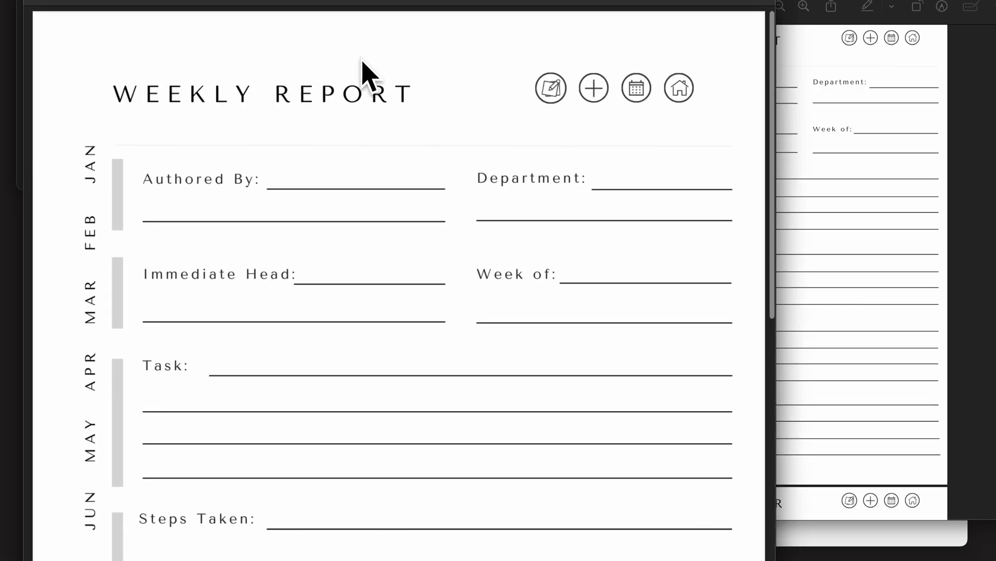
{"action": "double_click", "coordinate": [44, 3]}
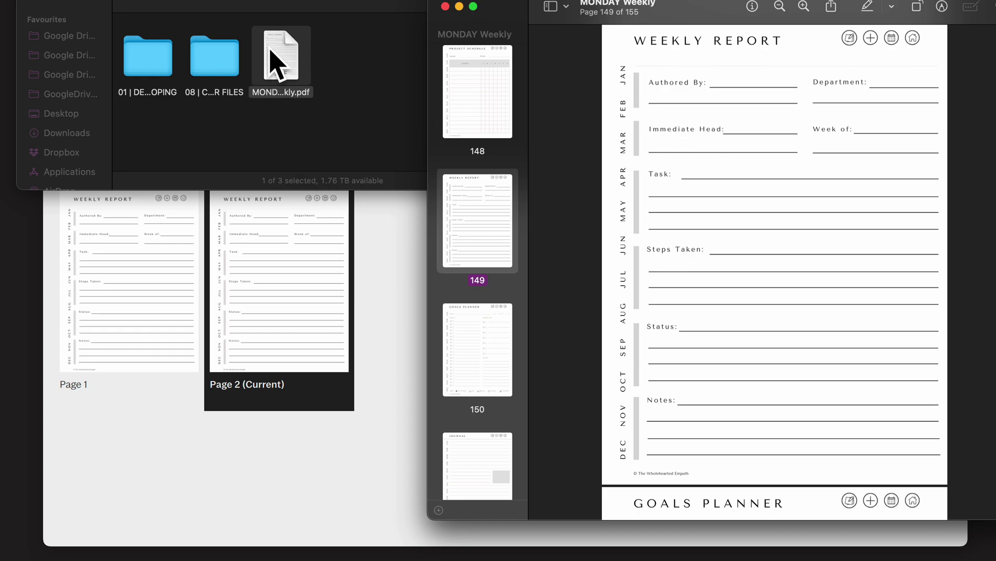
{"action": "left_click", "coordinate": [281, 479]}
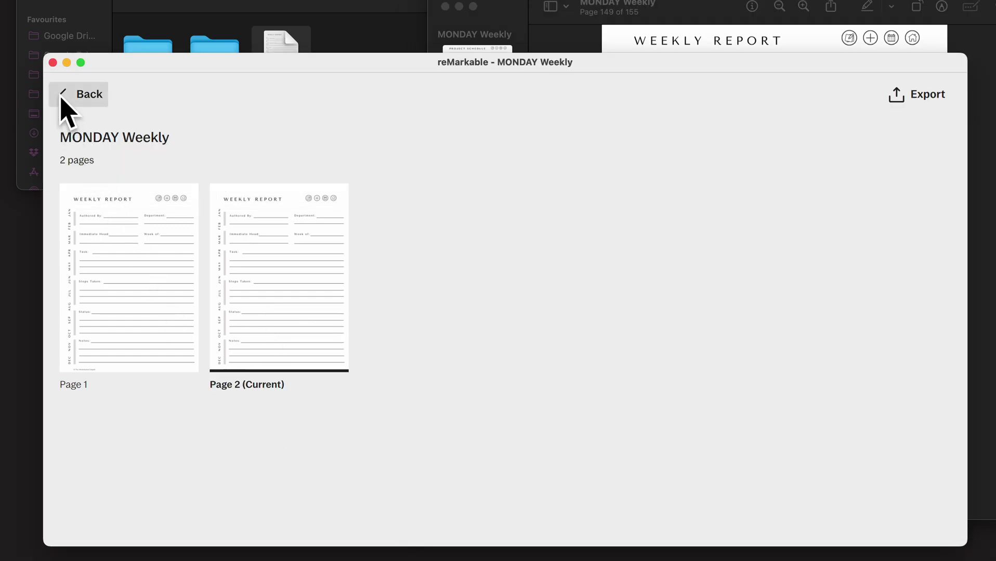
Leave the MONDAY Weekly pages overview for the My files library, then bring Finder forward.
{"action": "left_click", "coordinate": [61, 98]}
{"action": "left_click", "coordinate": [61, 97]}
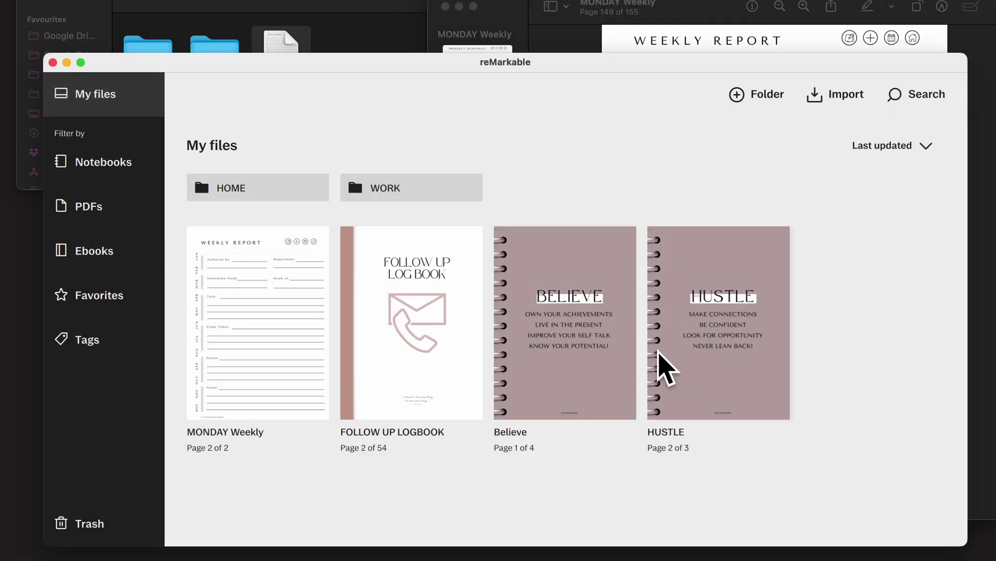
{"action": "left_click", "coordinate": [358, 21]}
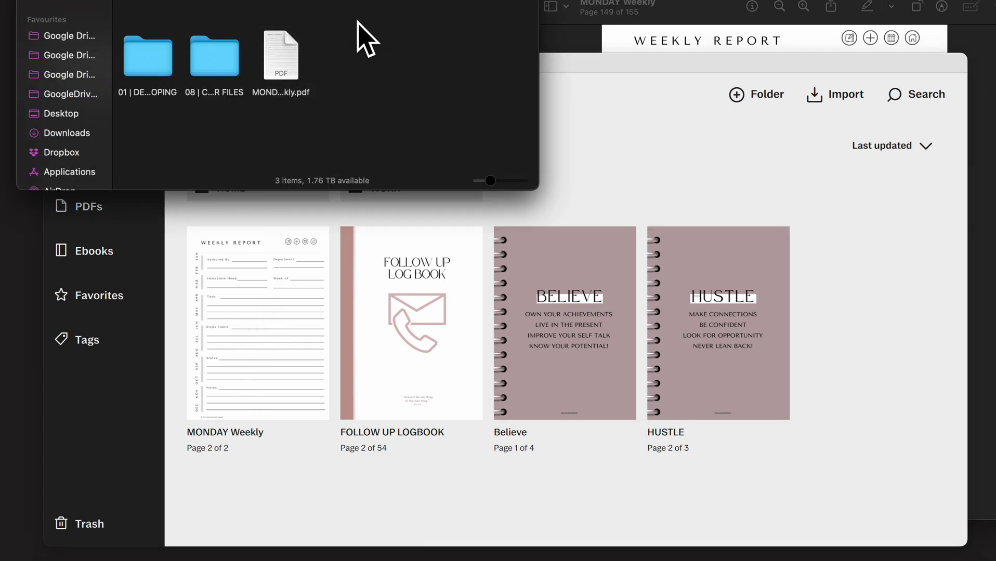